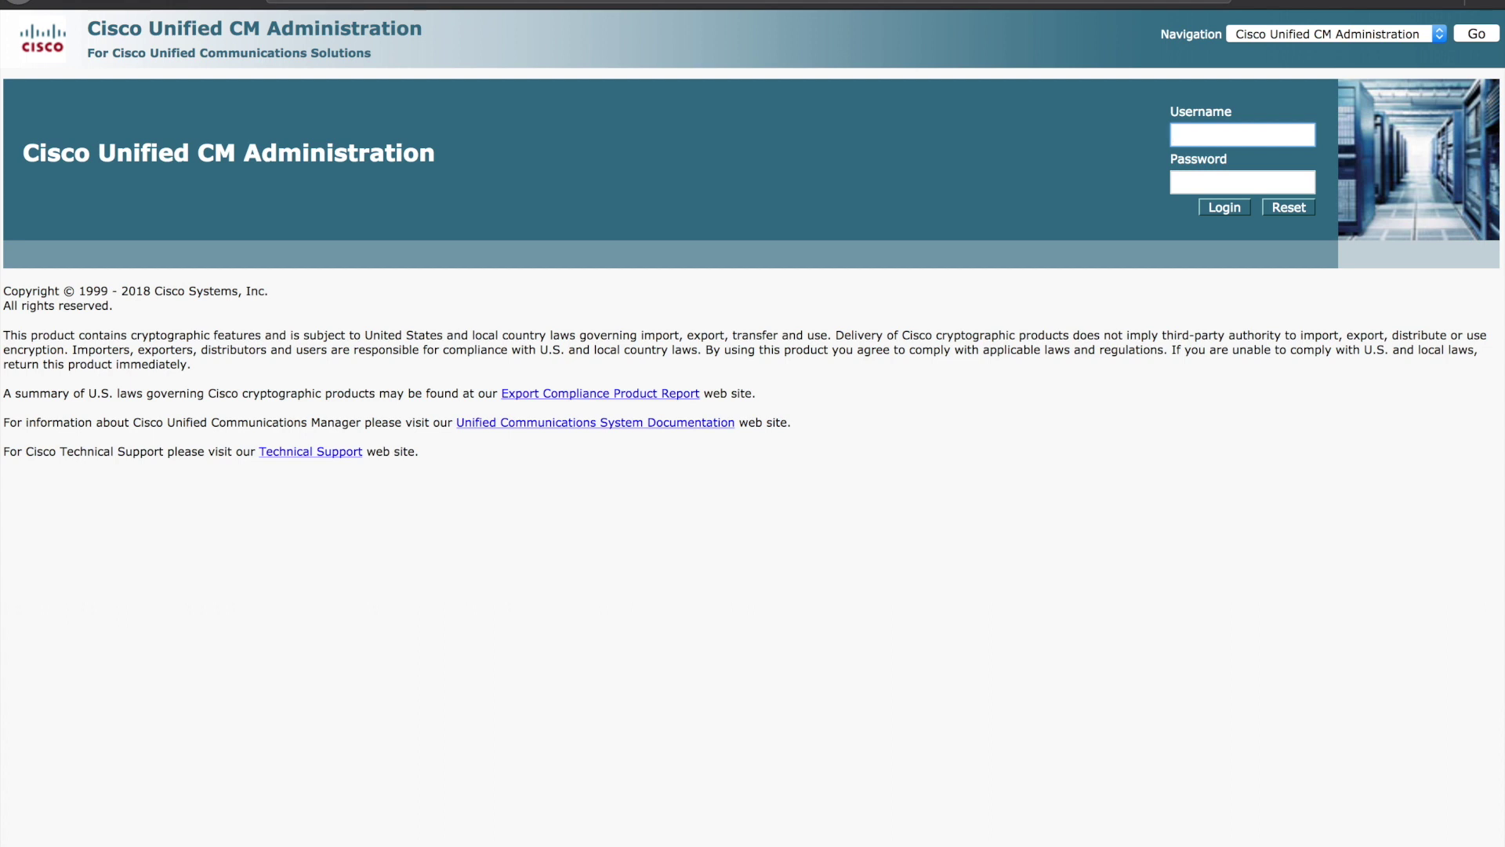
- Sign in to Cisco Unified Serviceability as admin with the account password
left_click(1433, 35)
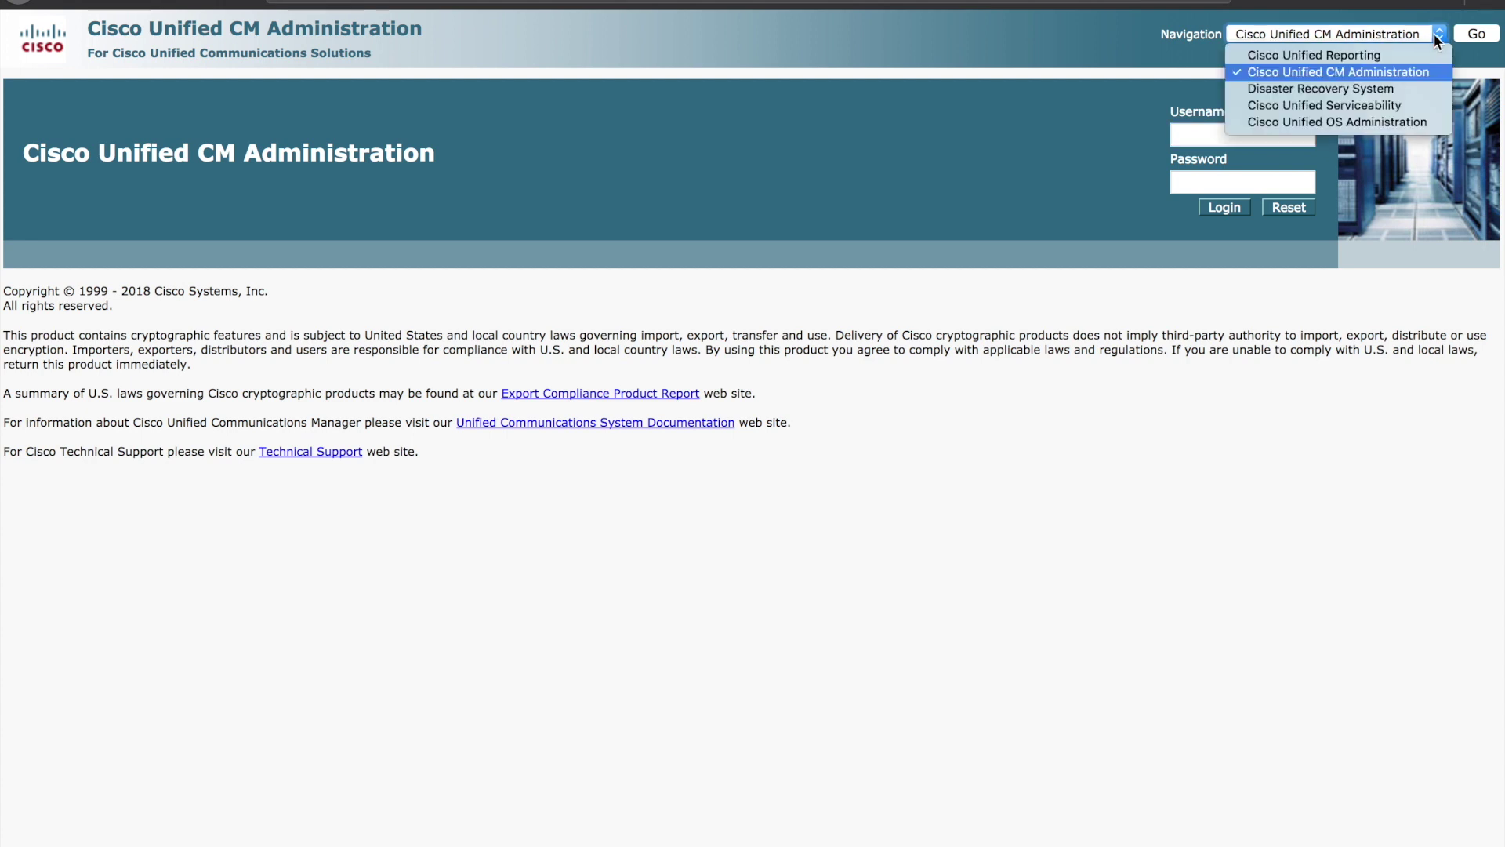
left_click(1409, 103)
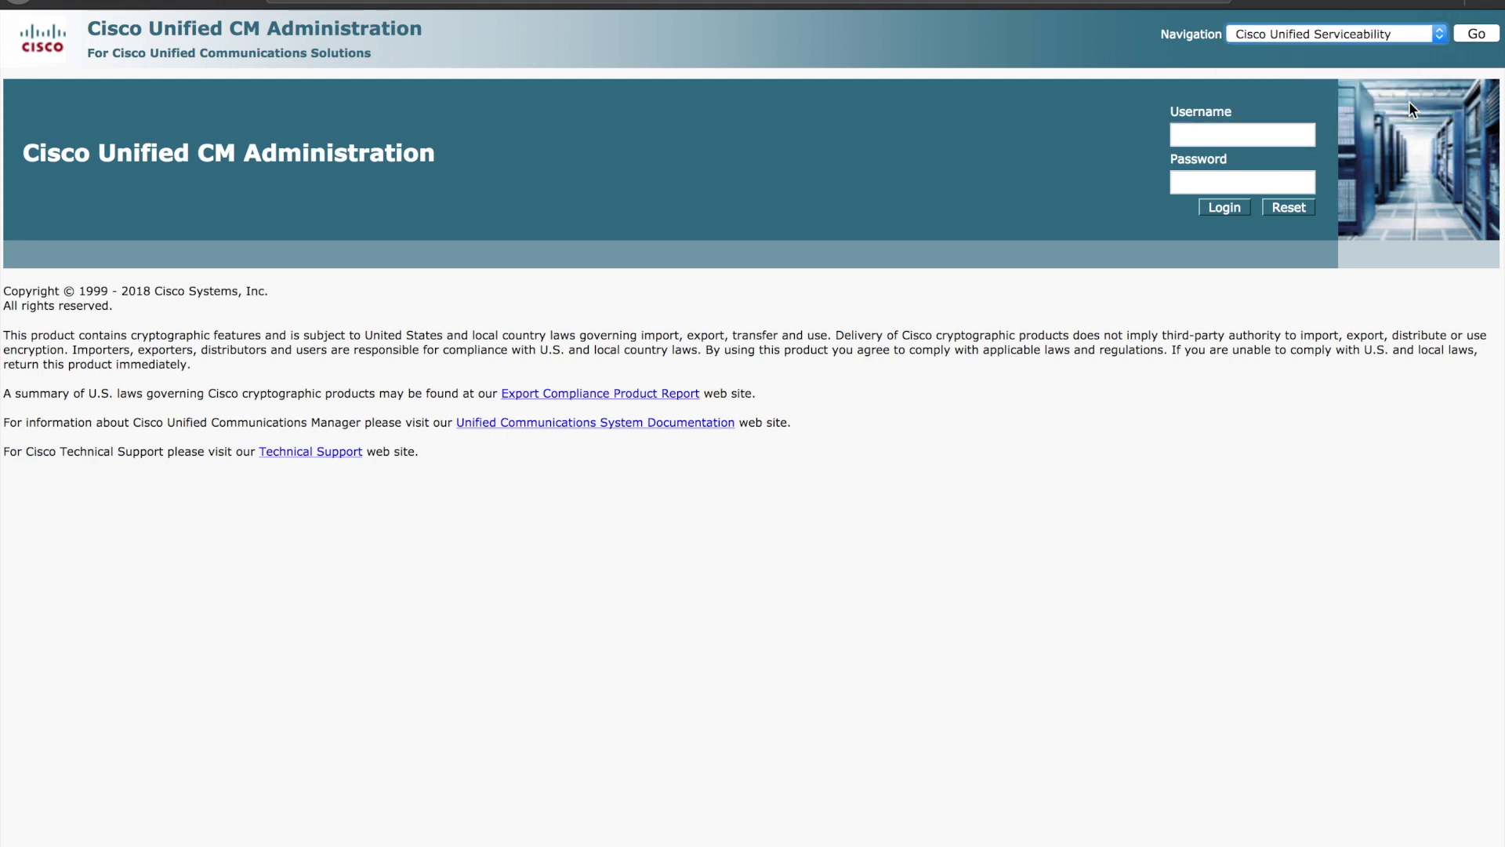
left_click(1474, 38)
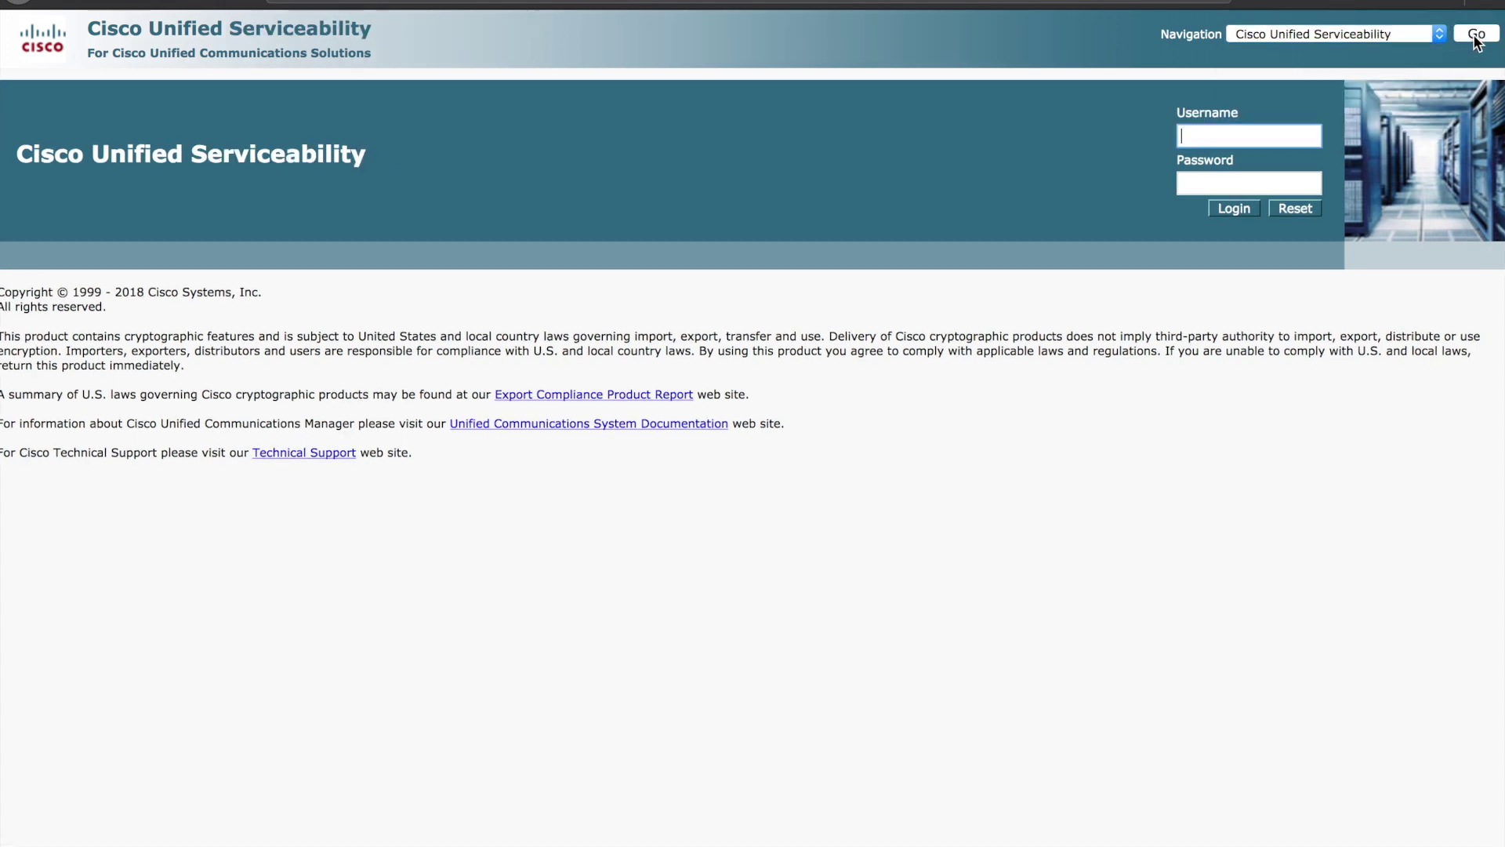
left_click(1207, 138)
type("admin")
key("Tab")
type("******")
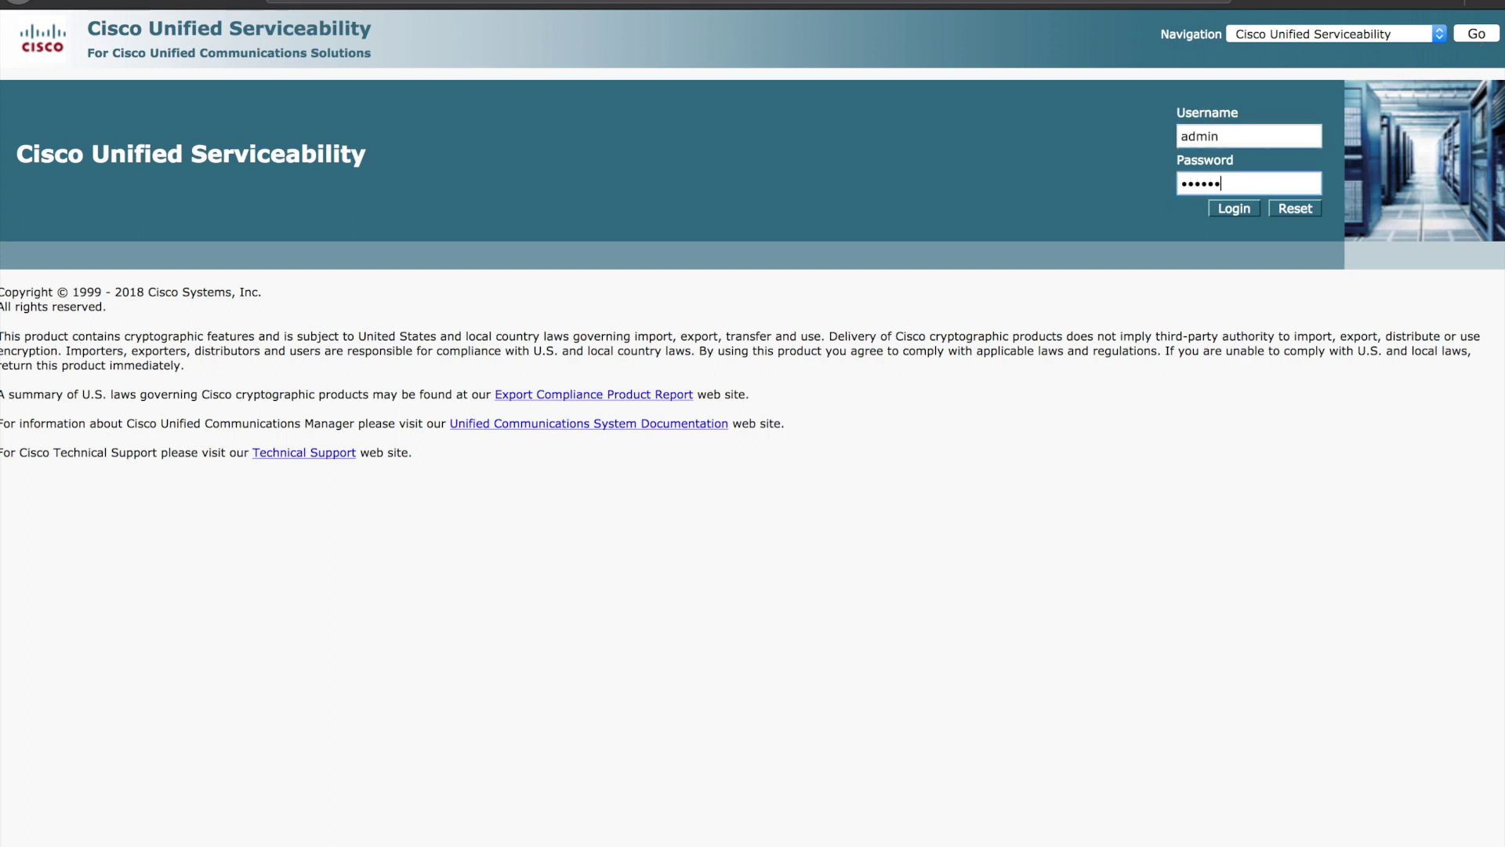
key("Return")
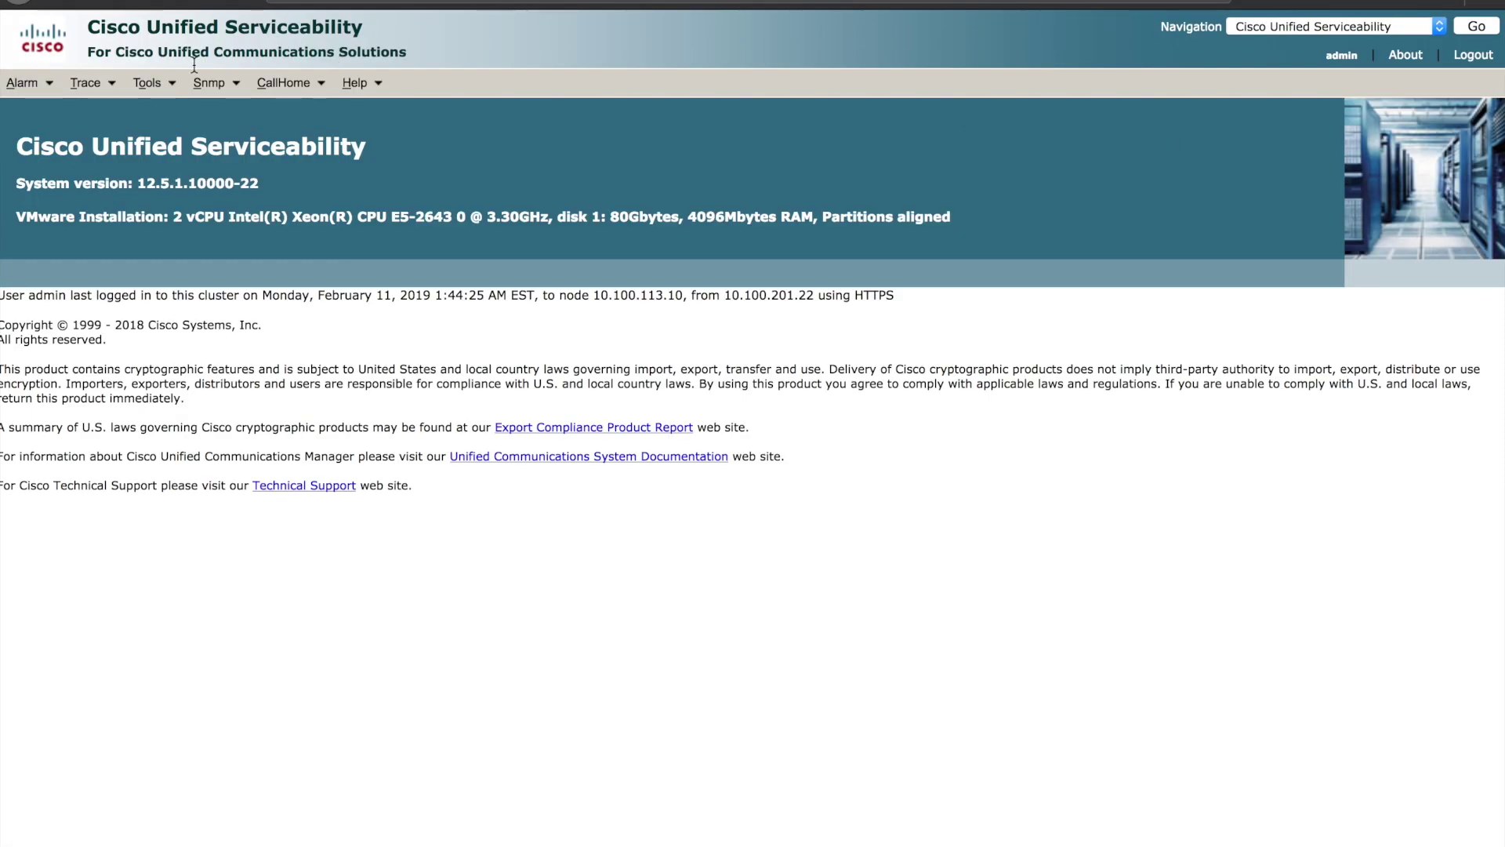
- On Service Activation, confirm that Cisco Device Activation Service is Activated
left_click(149, 83)
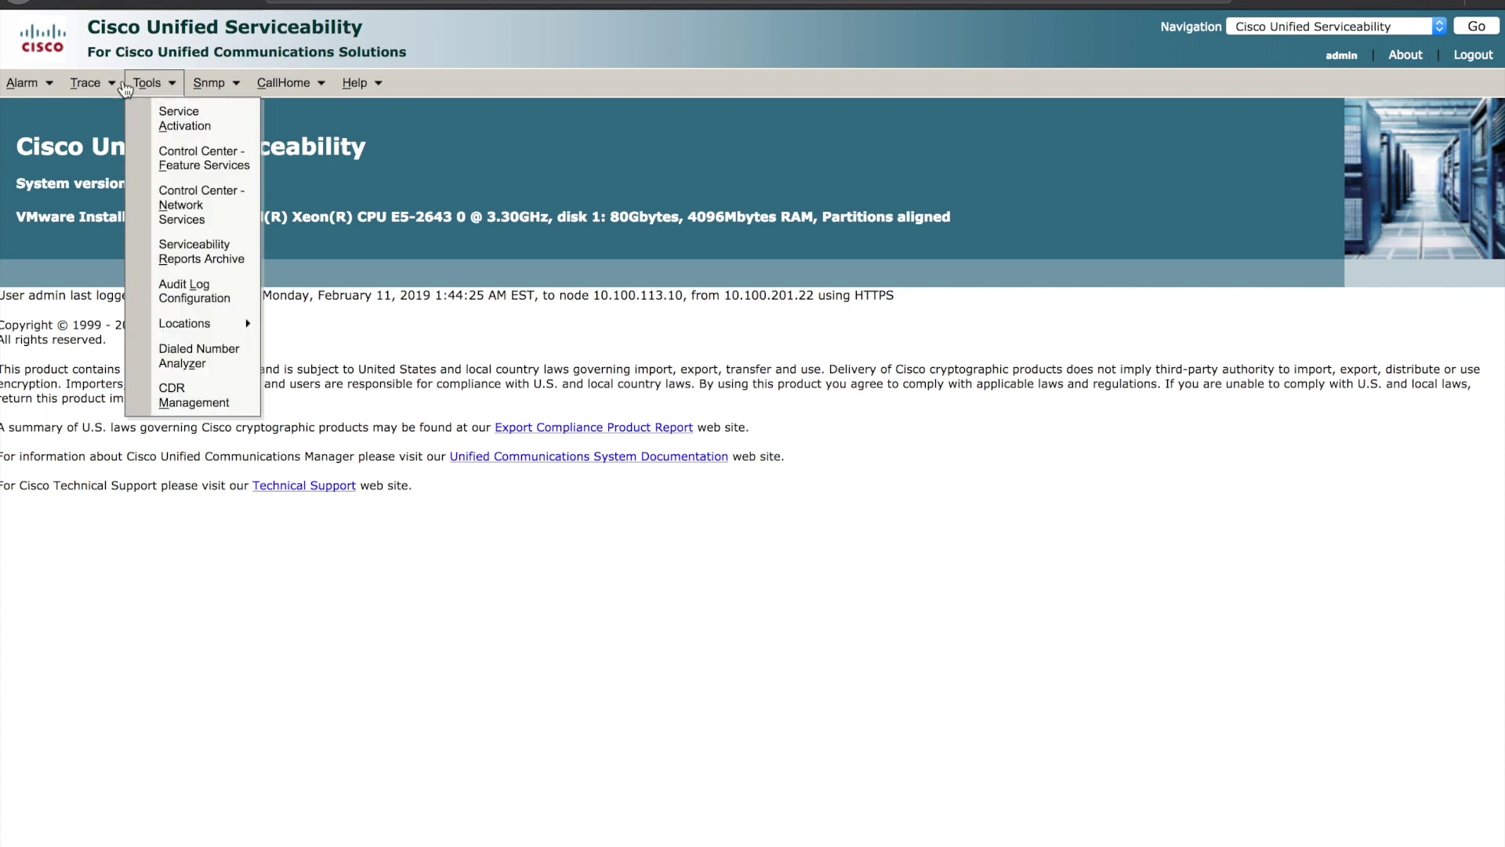
left_click(189, 123)
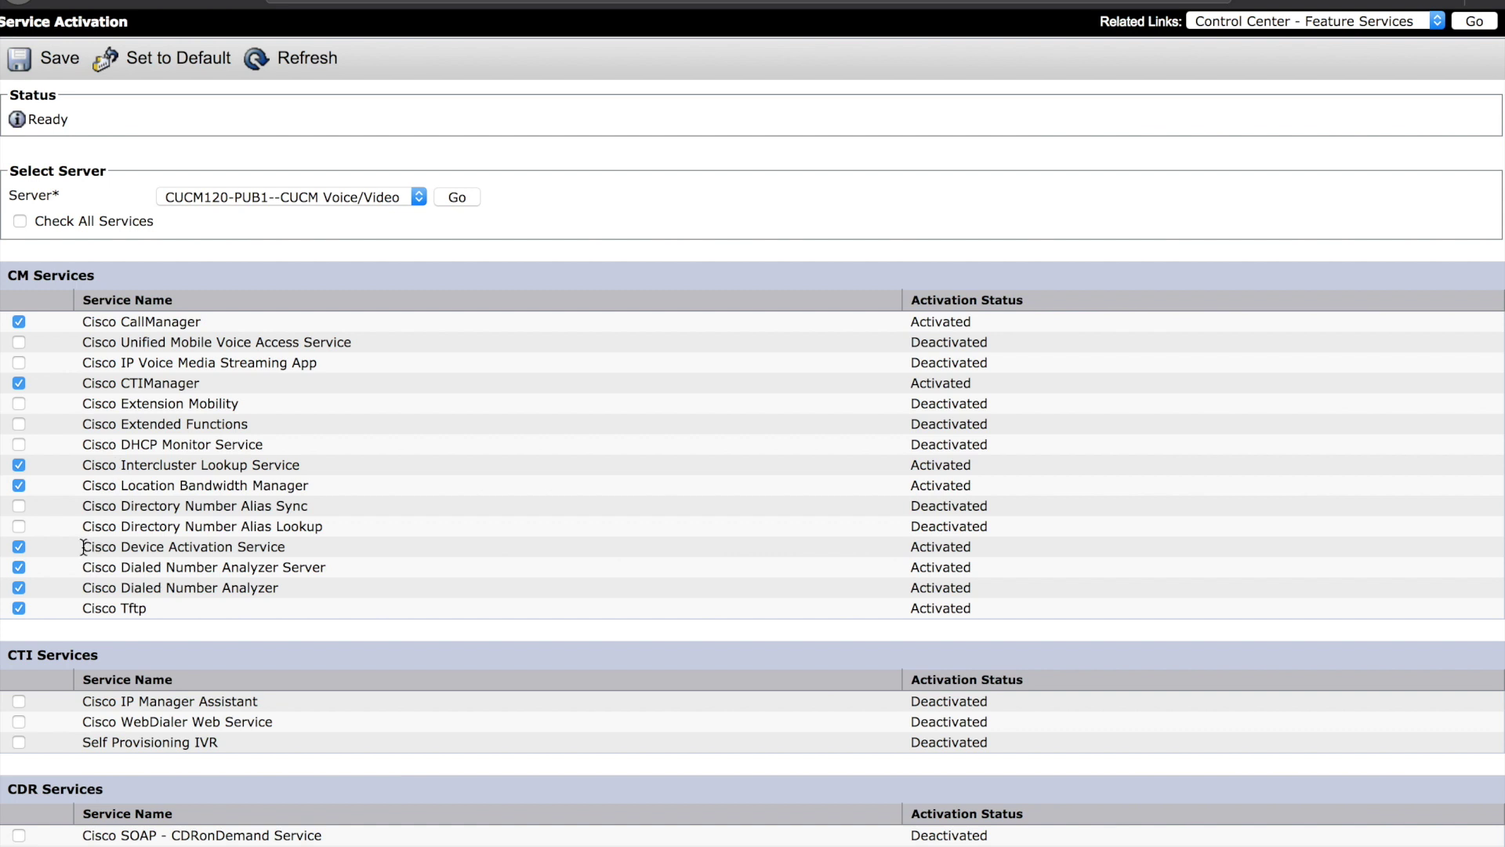
left_click_drag(83, 547, 305, 556)
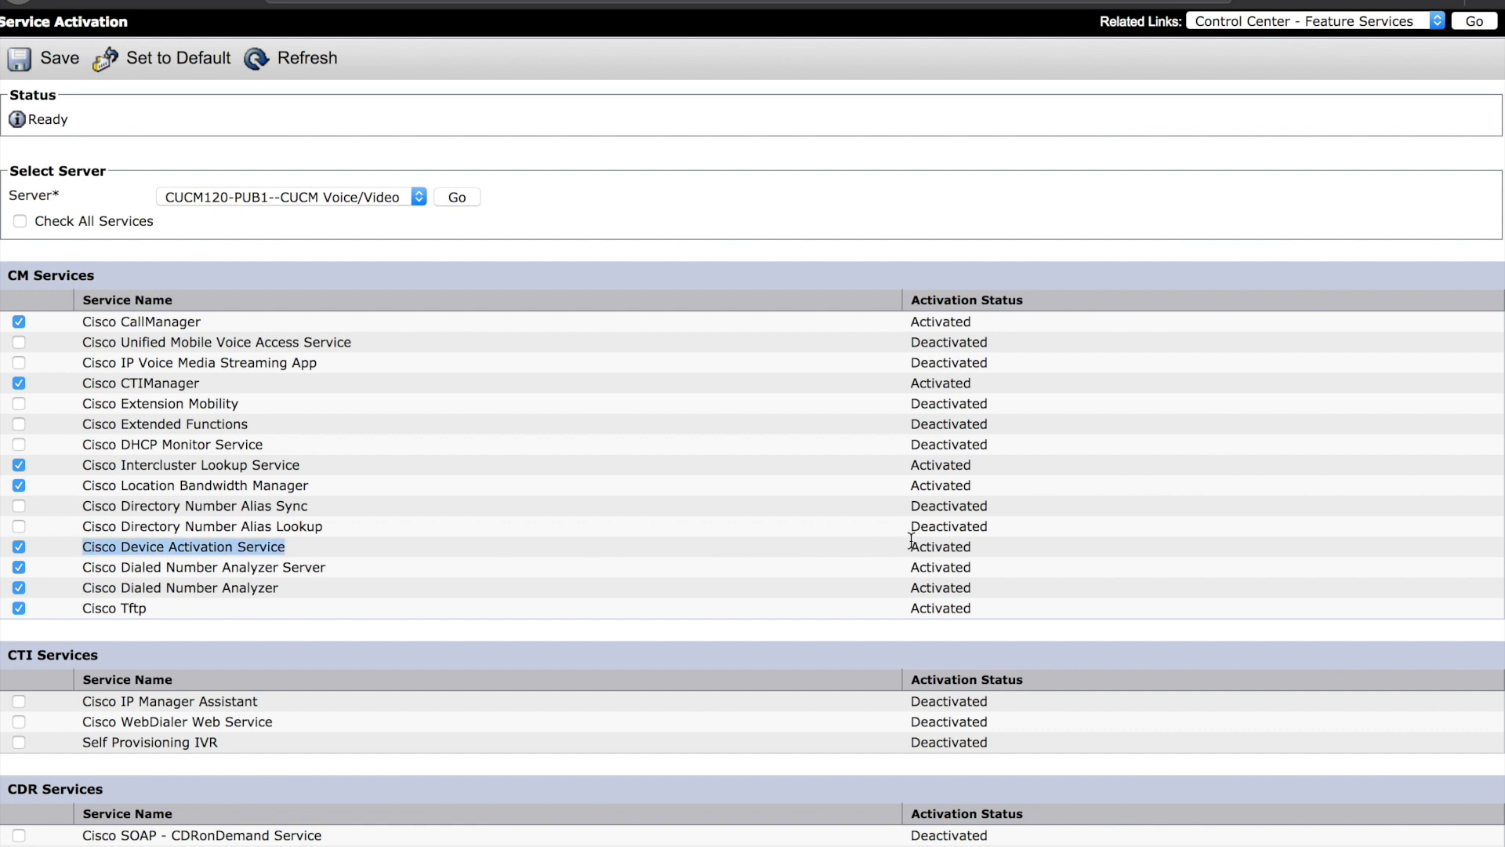
left_click_drag(911, 541, 975, 547)
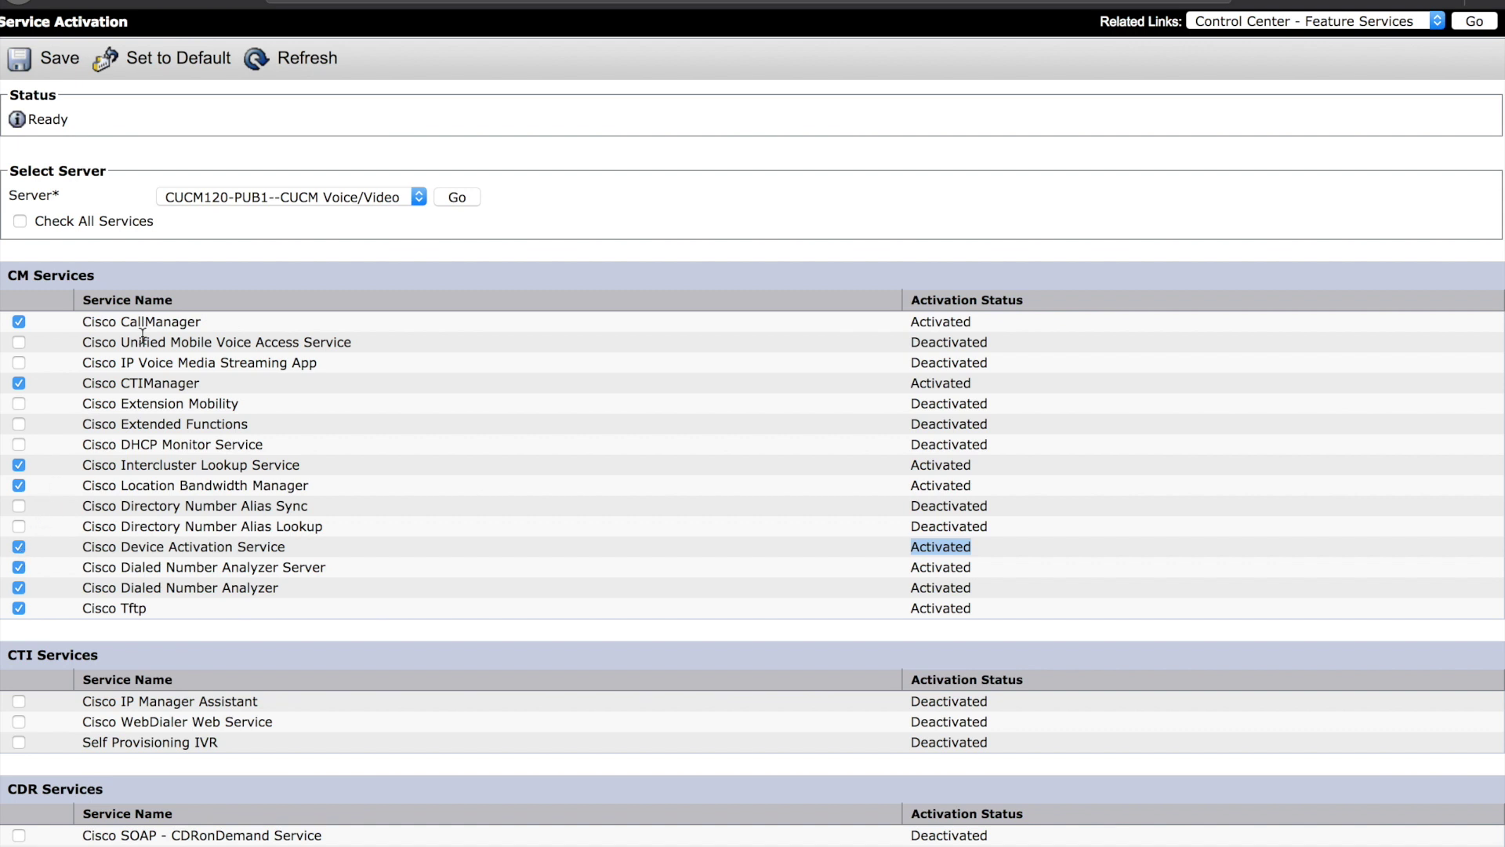
scroll(143, 335, "up", 2)
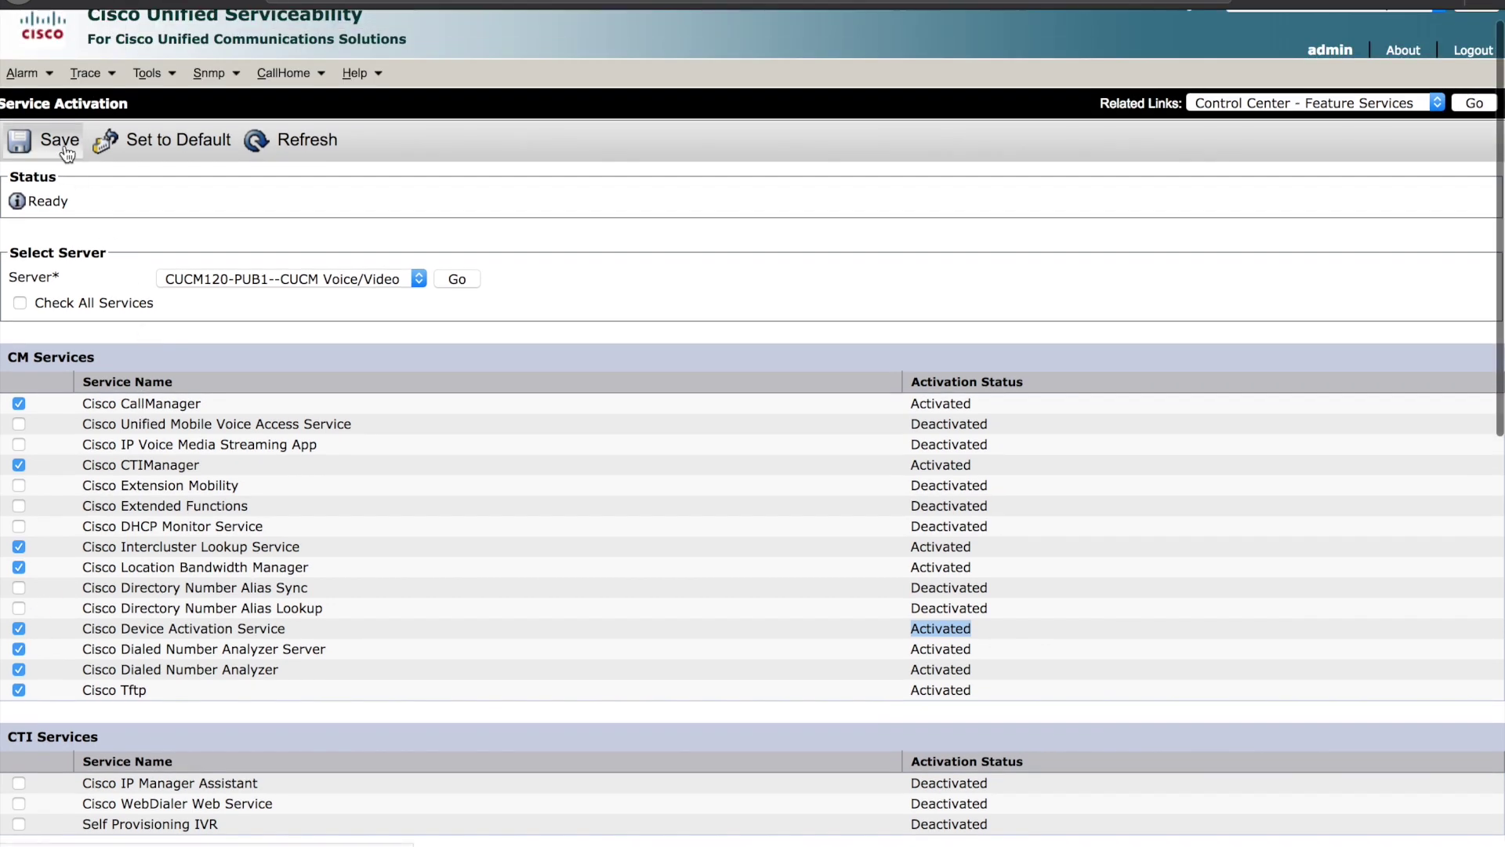
scroll(67, 152, "up", 1)
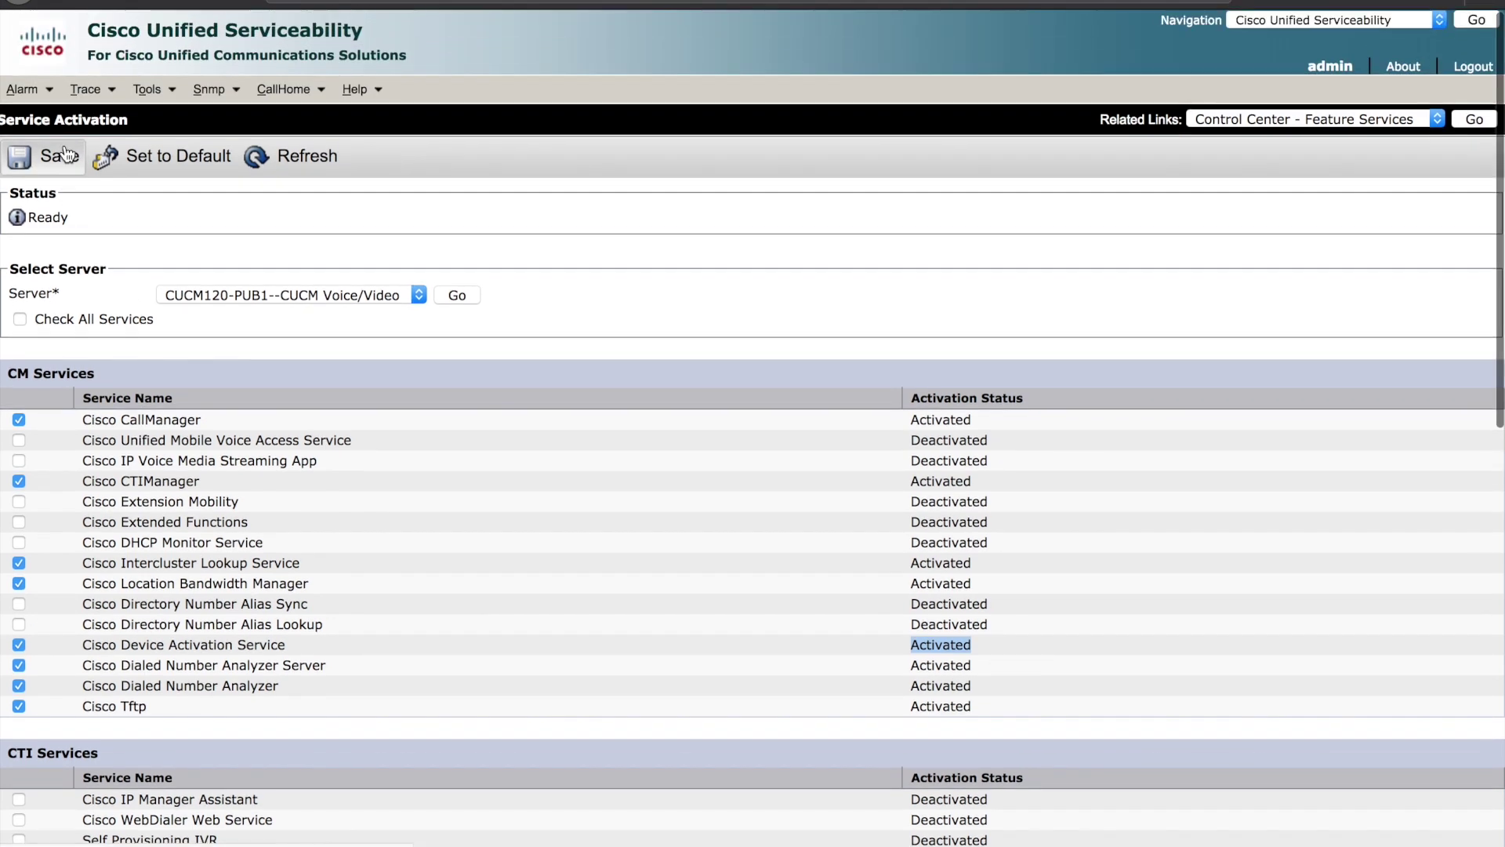
left_click(1441, 20)
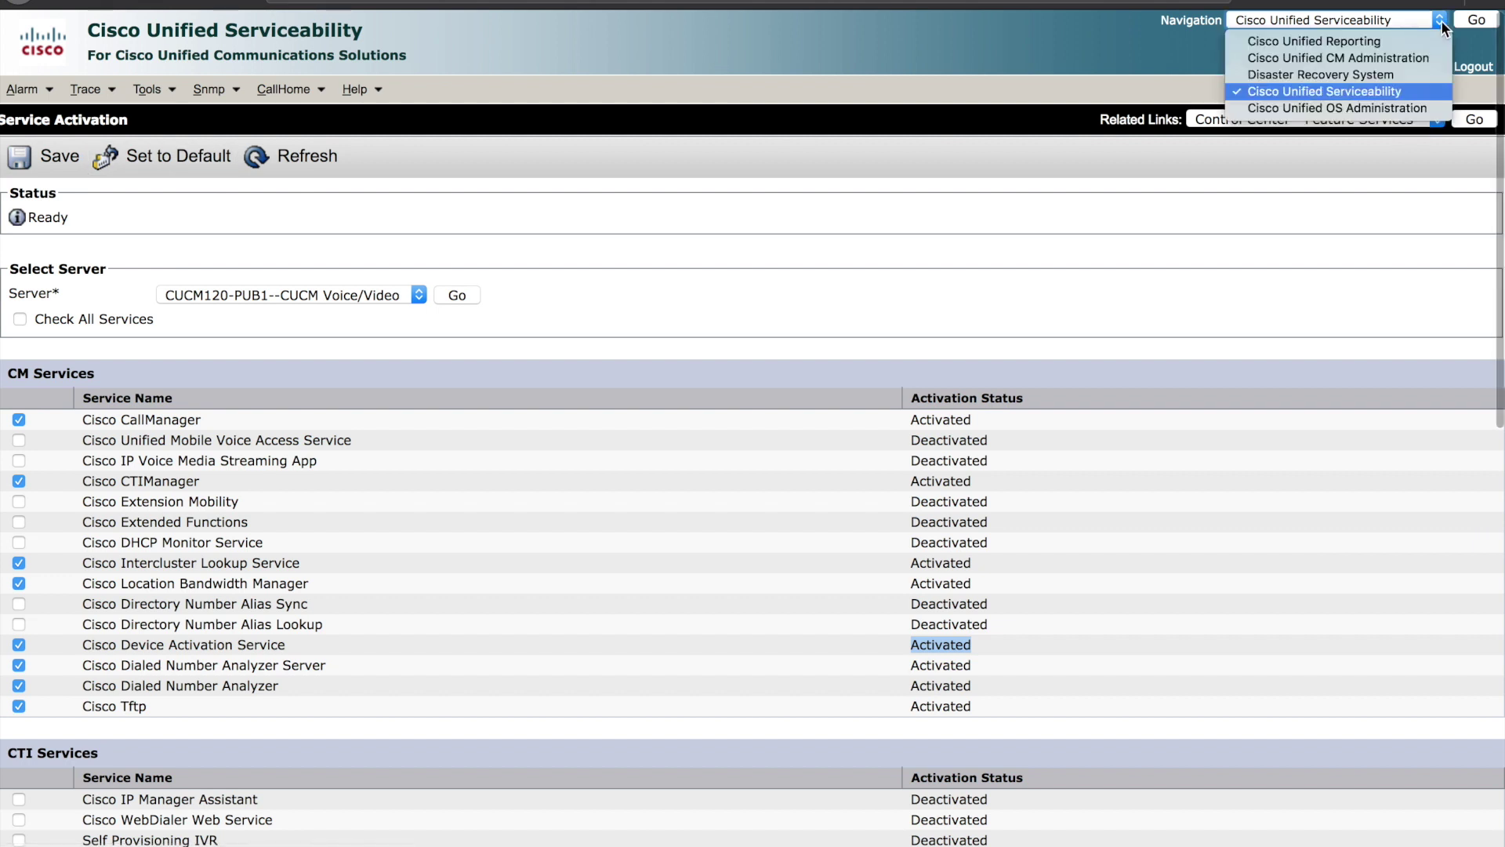
- Return to Cisco Unified CM Administration and open Device Defaults Configuration
left_click(1418, 59)
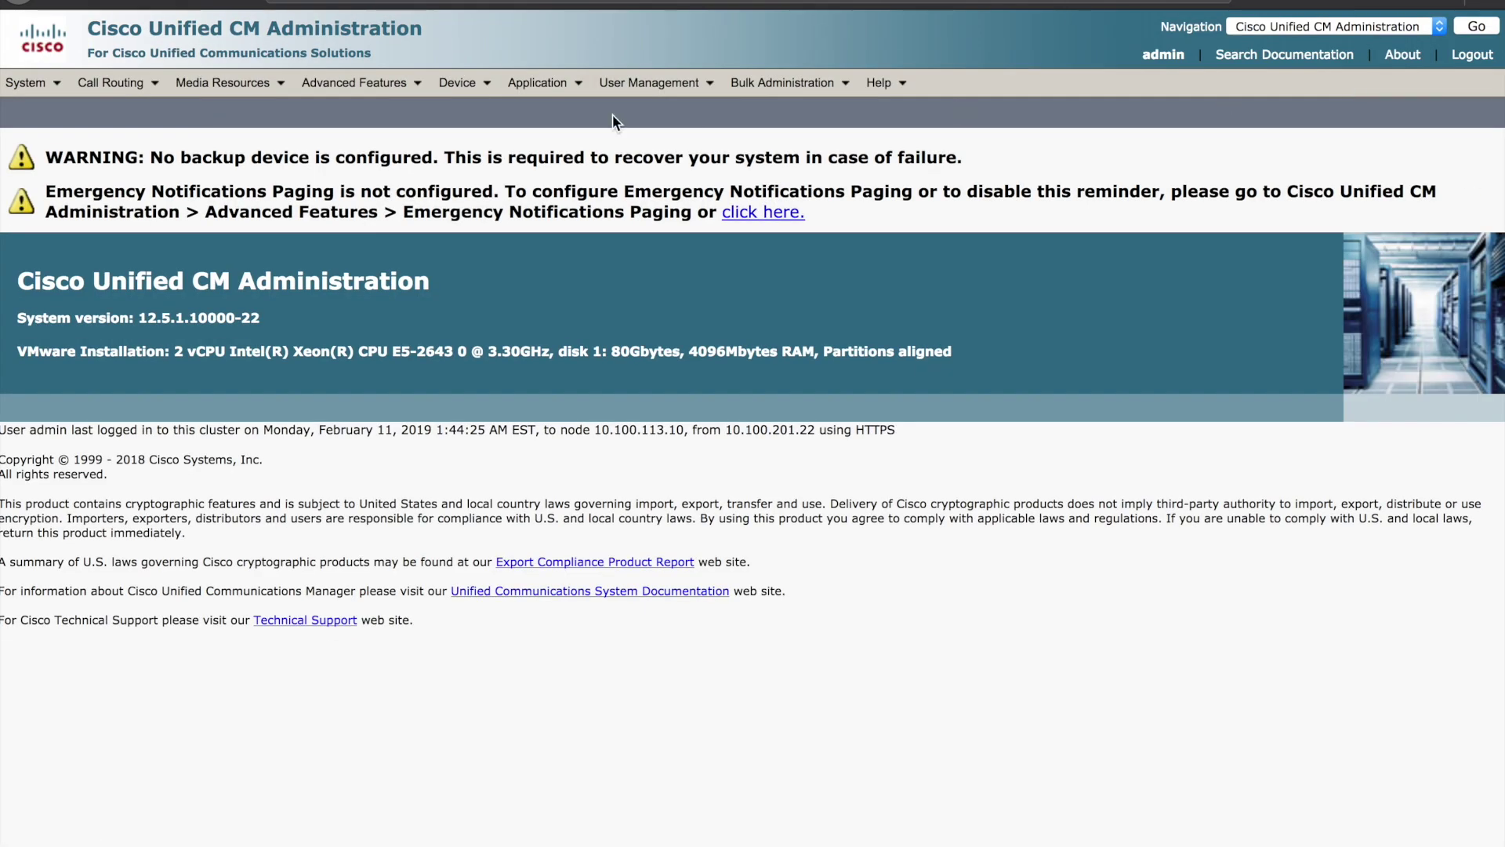
mouse_move(471, 93)
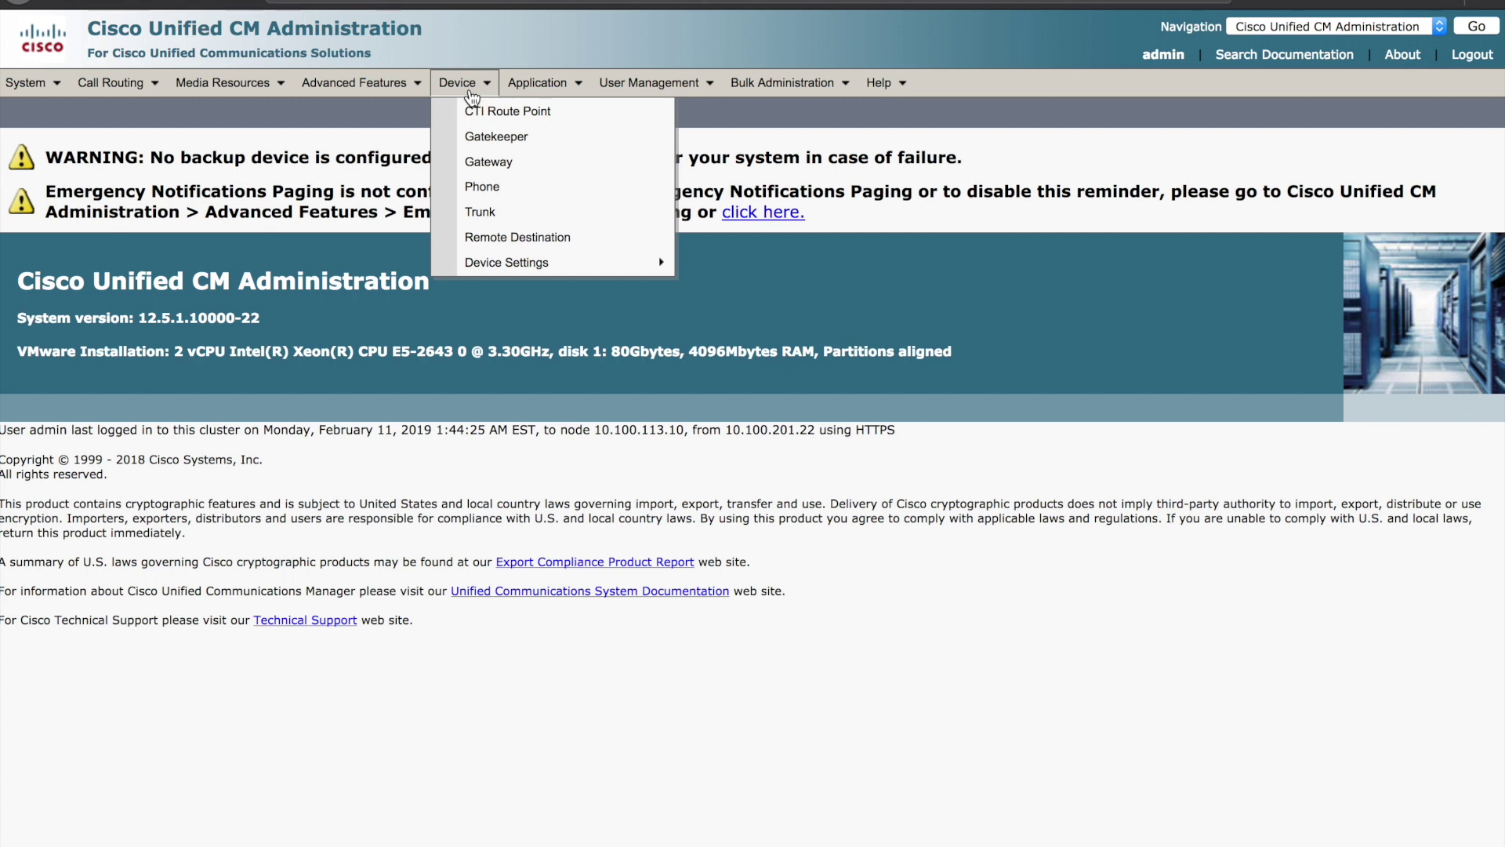
mouse_move(518, 274)
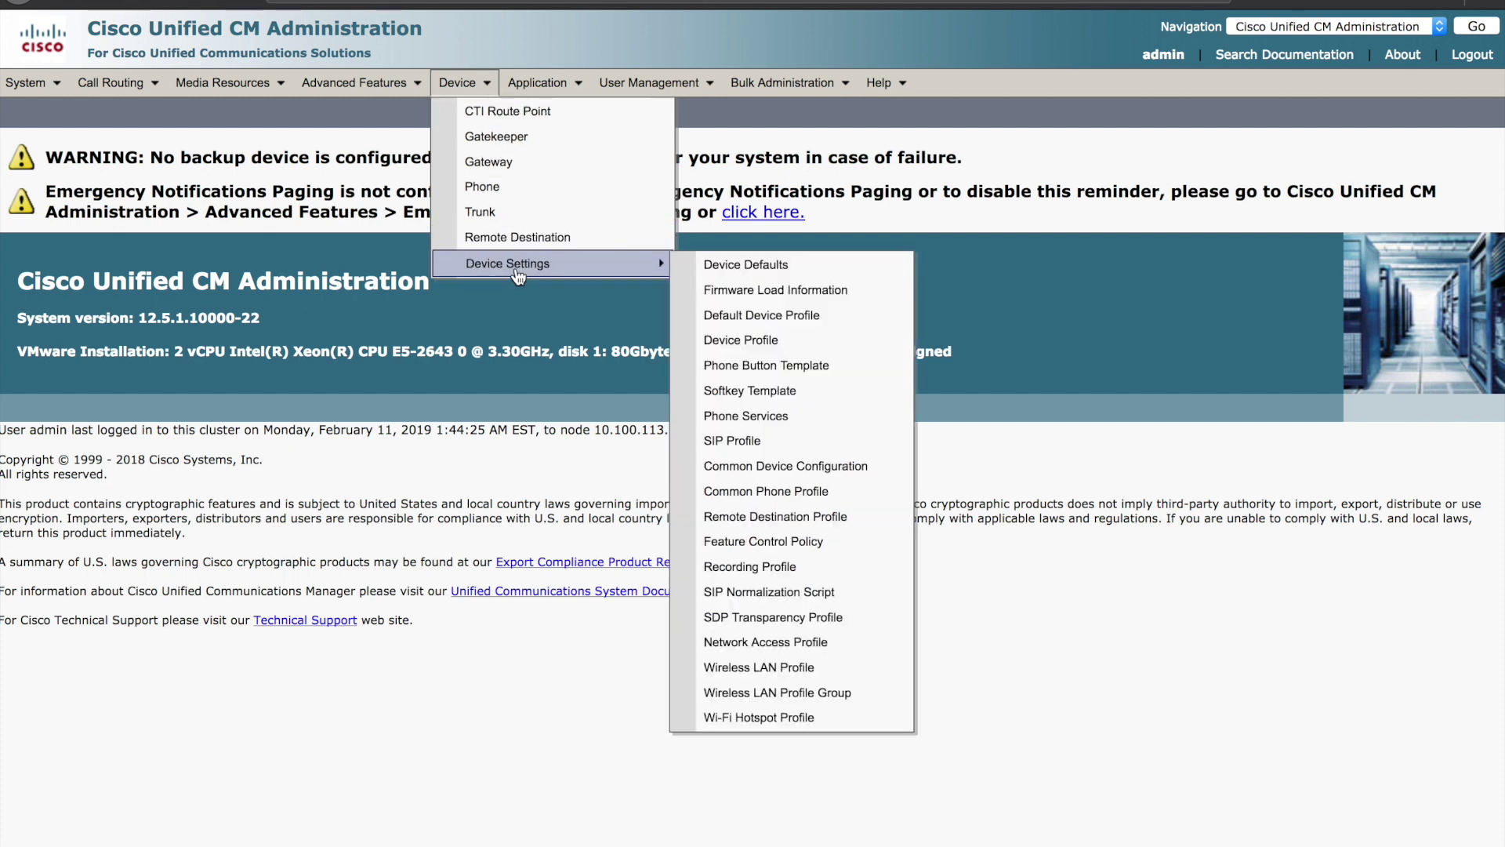
left_click(746, 266)
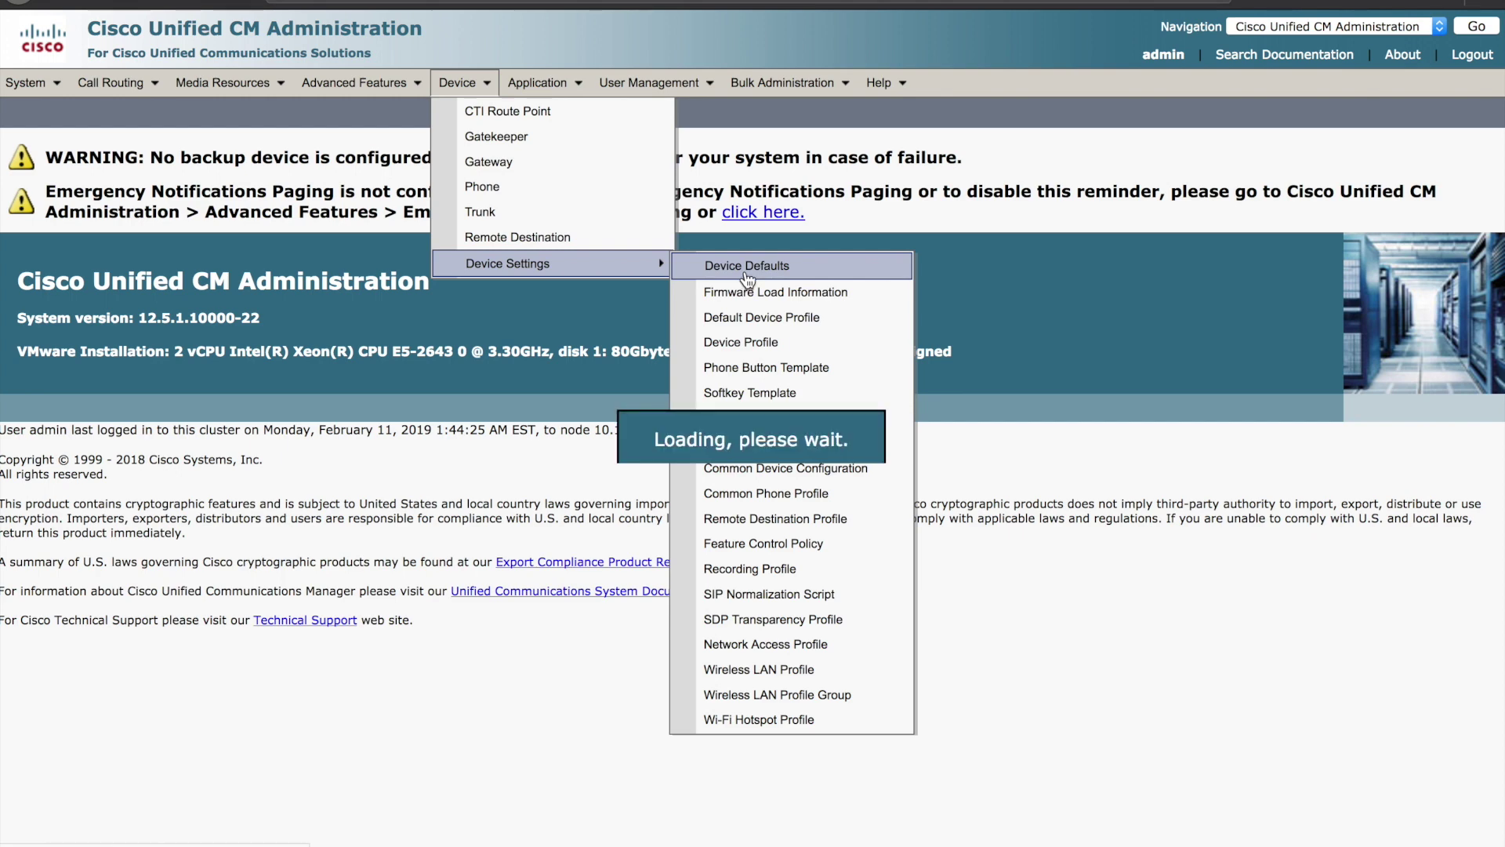
- Find the Cisco 8845 row and set its onboarding method to Activation Code
key("ctrl+f")
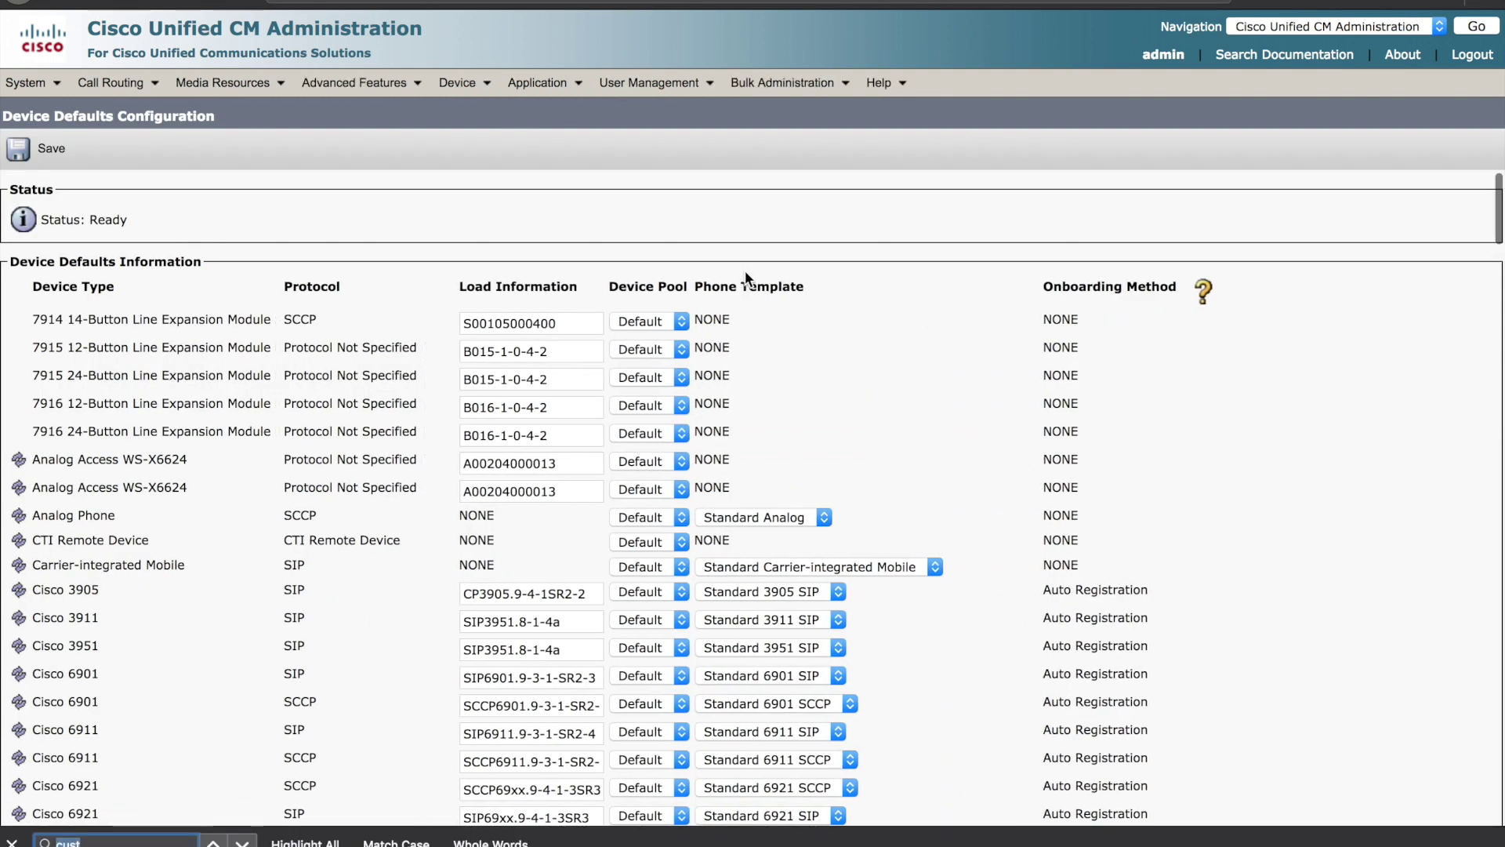
type("8845")
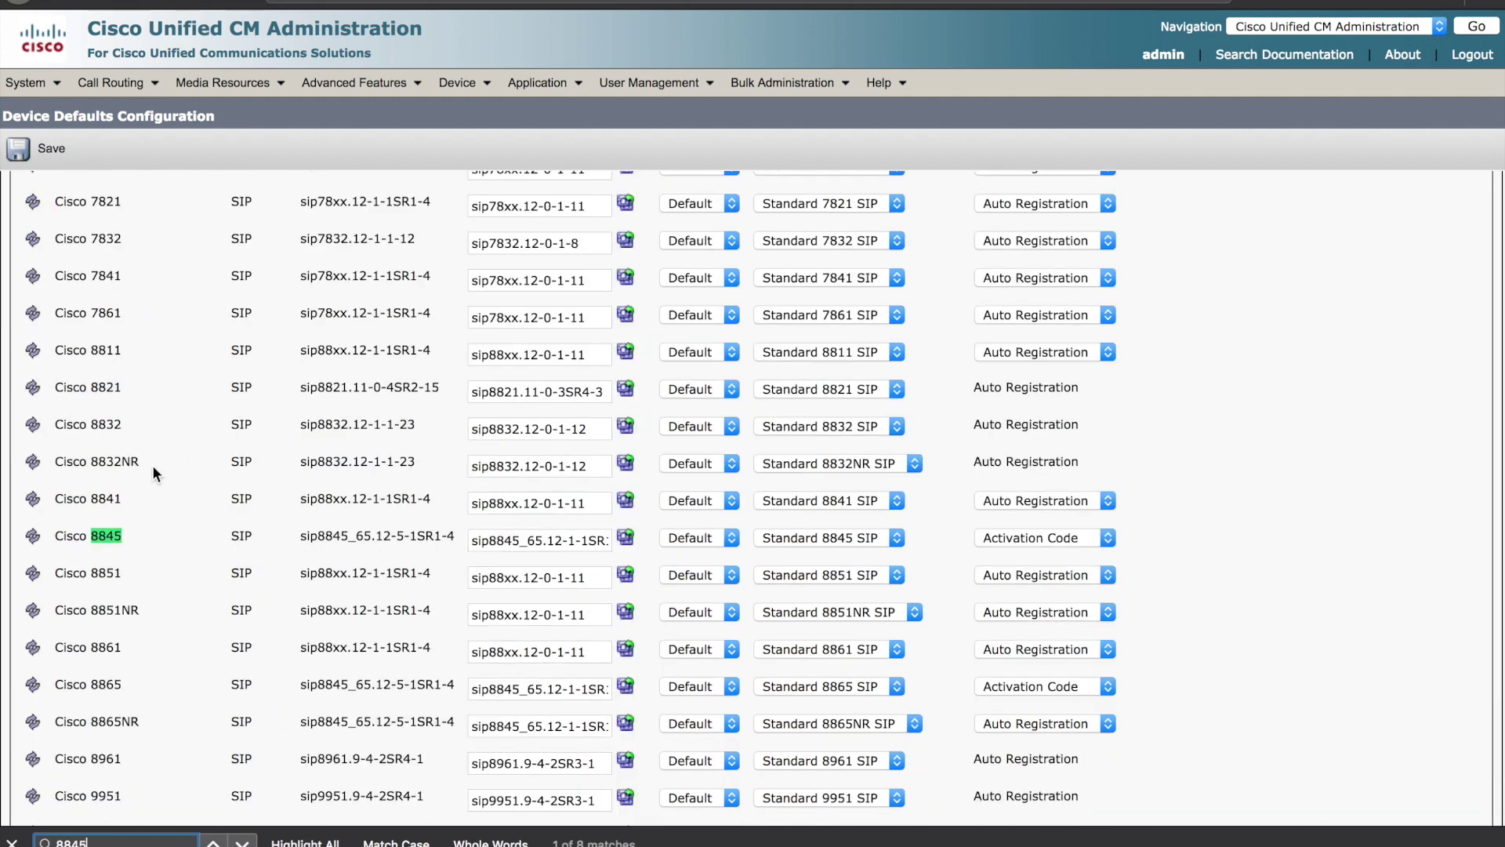
left_click_drag(63, 535, 693, 539)
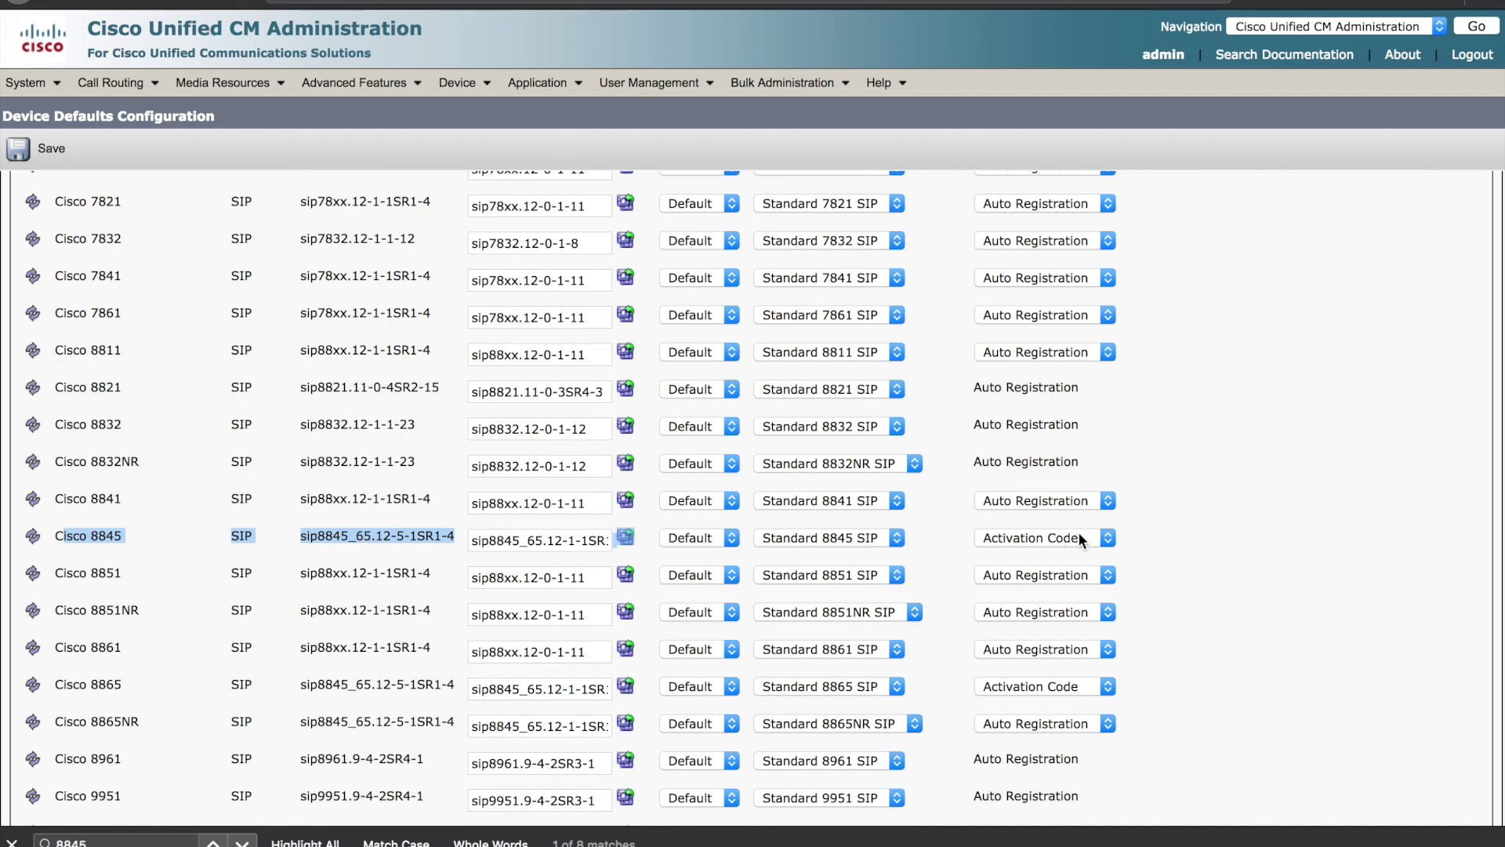
left_click(1105, 538)
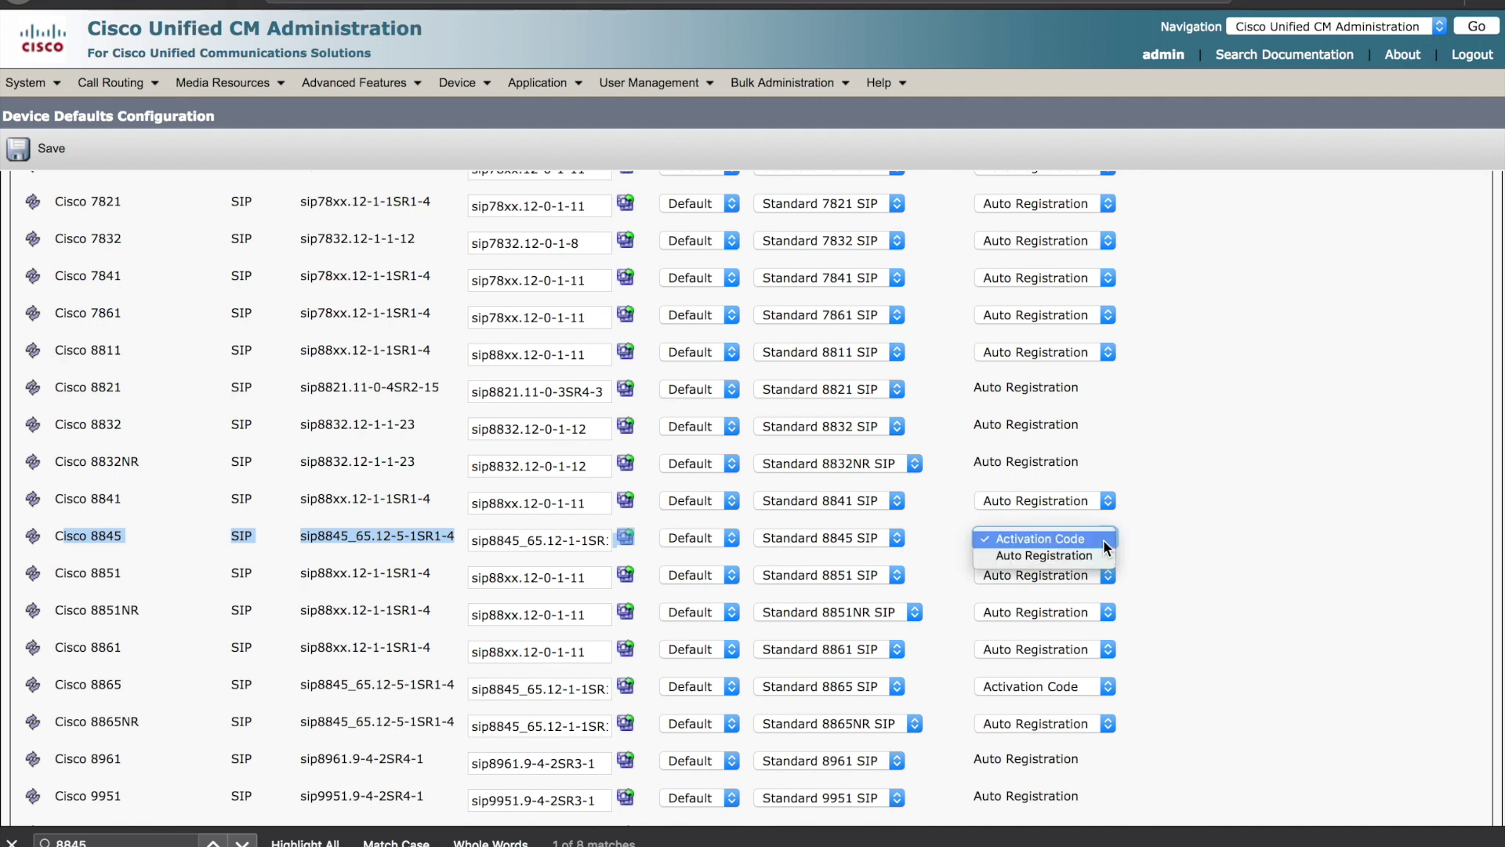
left_click(1104, 545)
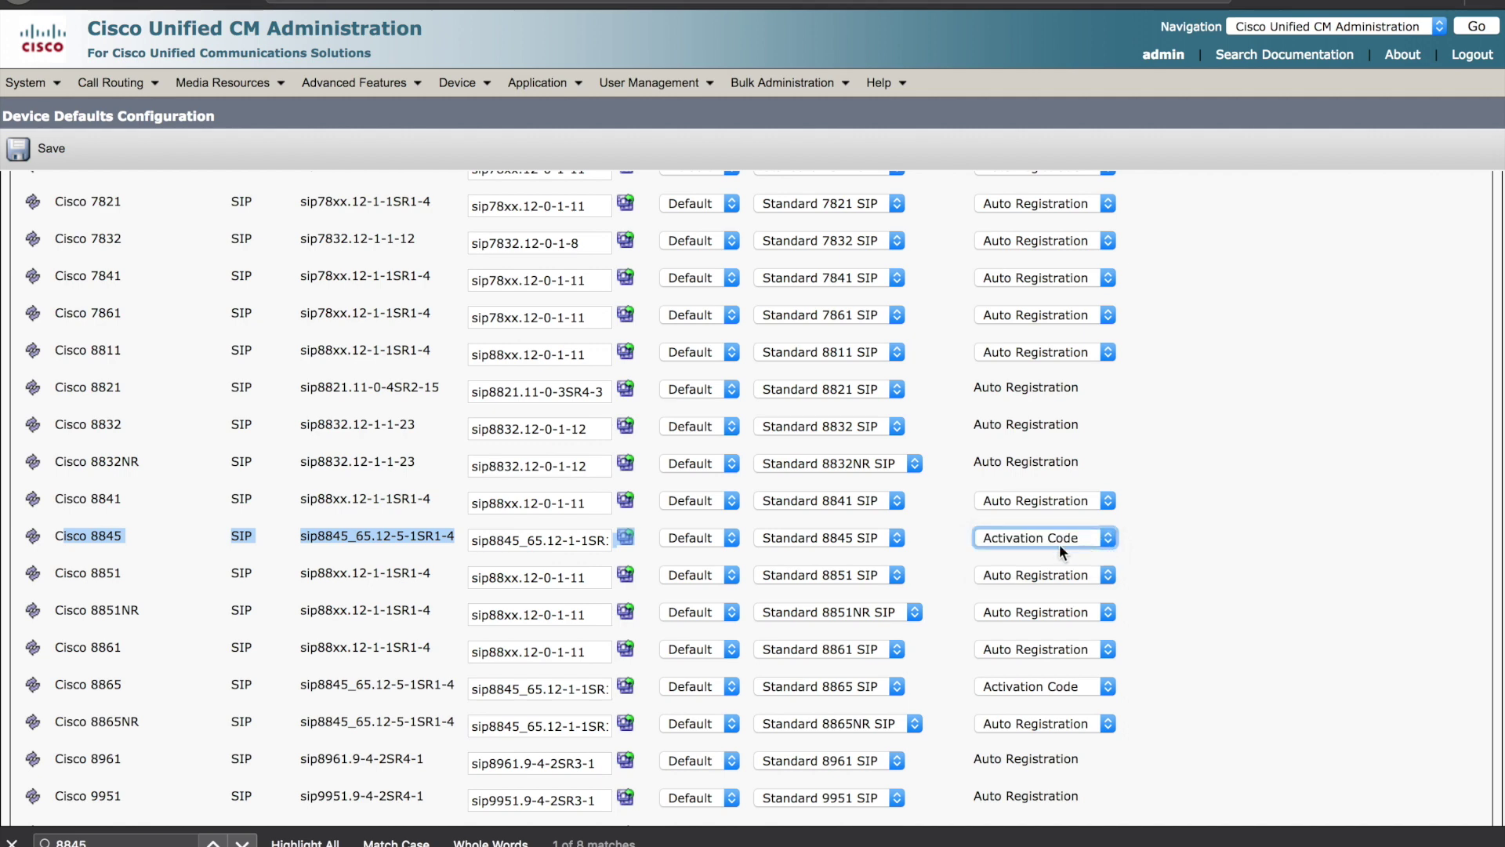
left_click(1104, 539)
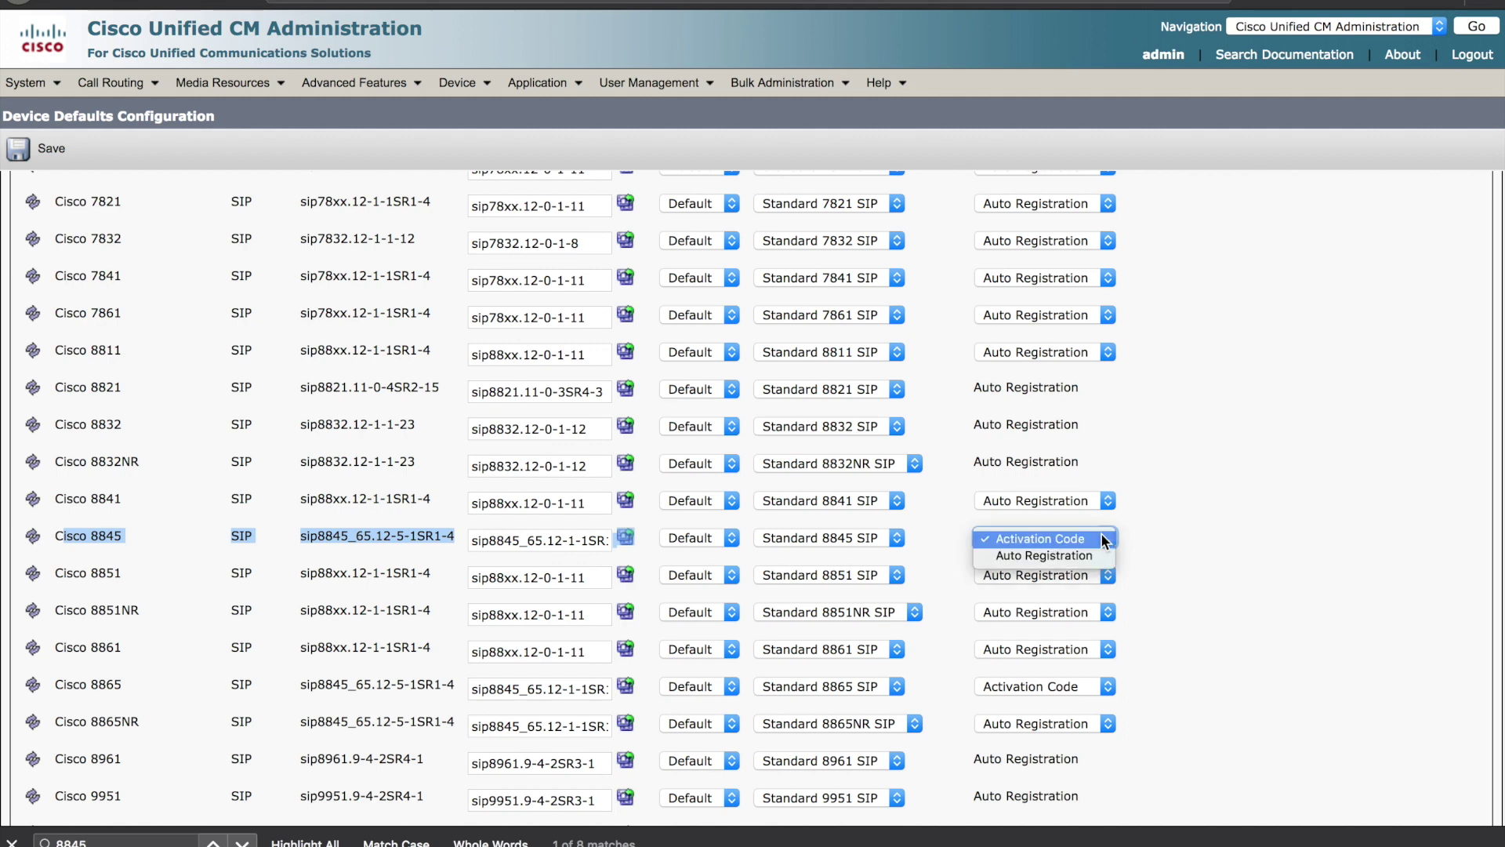
left_click(1103, 539)
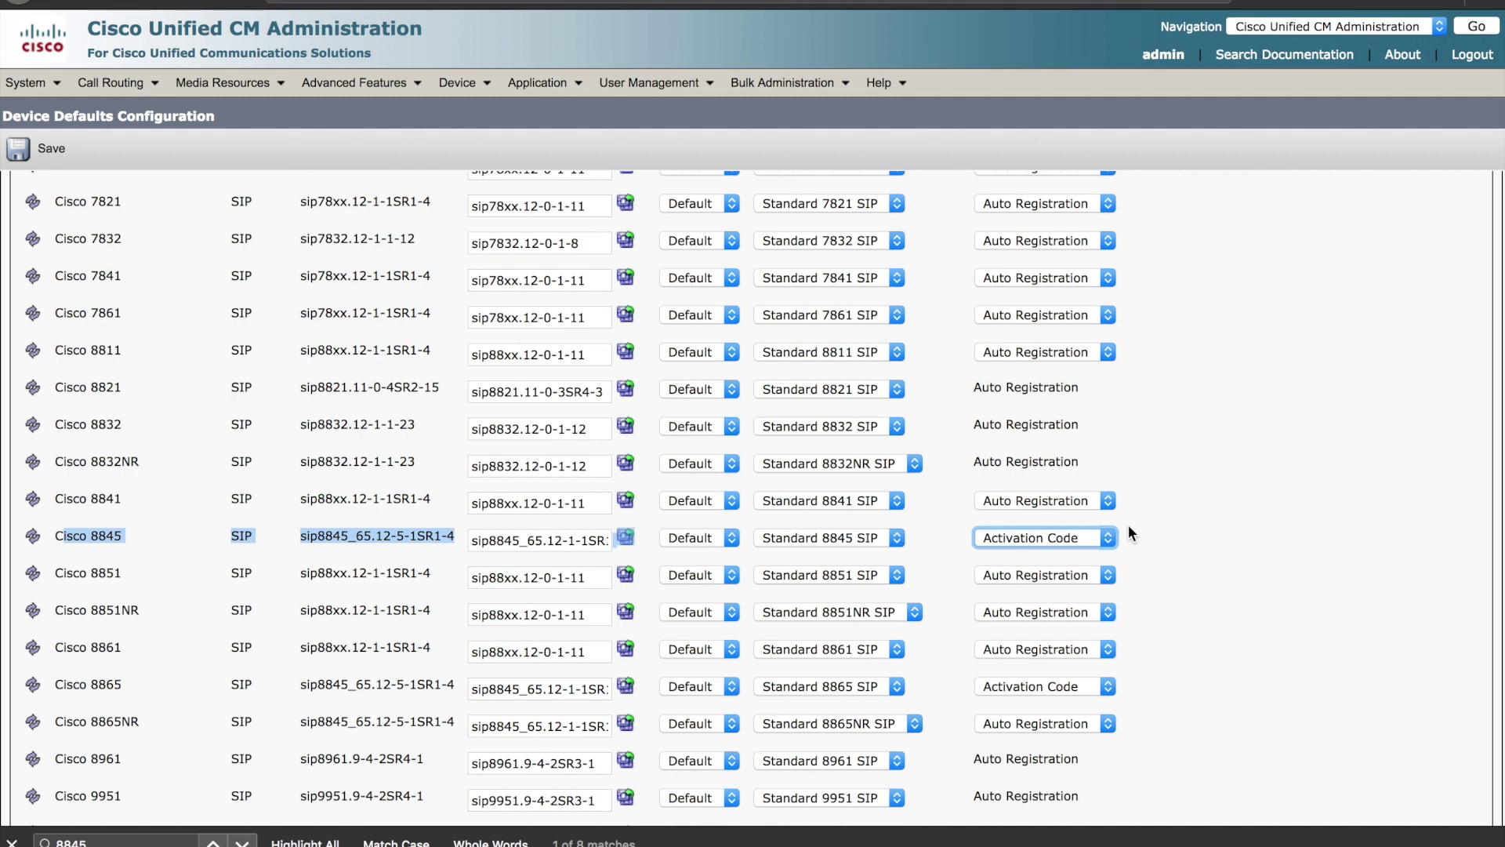
left_click(1128, 524)
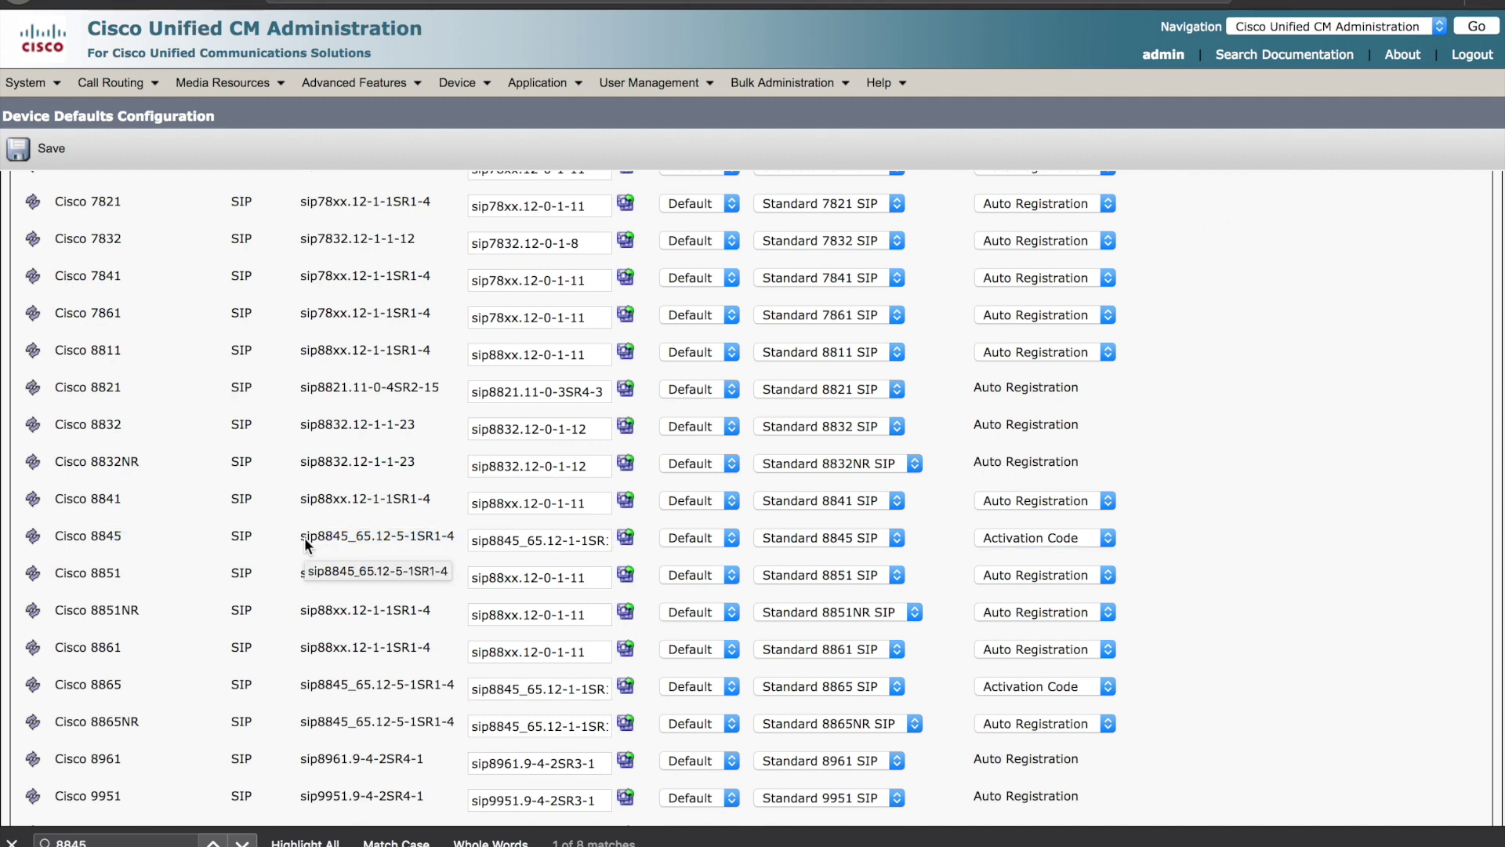
left_click_drag(300, 539, 412, 538)
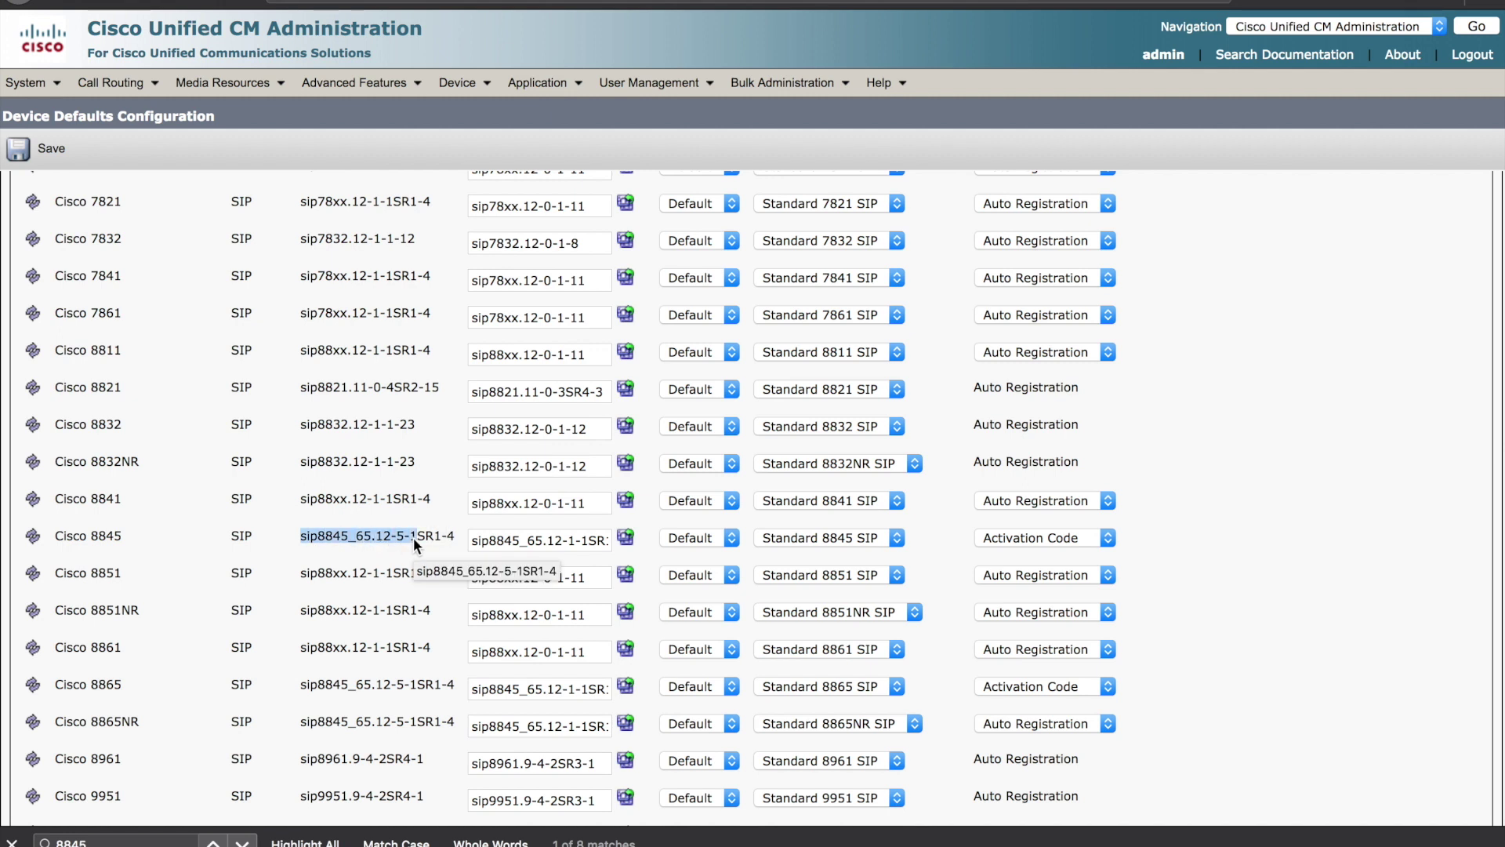
left_click(438, 534)
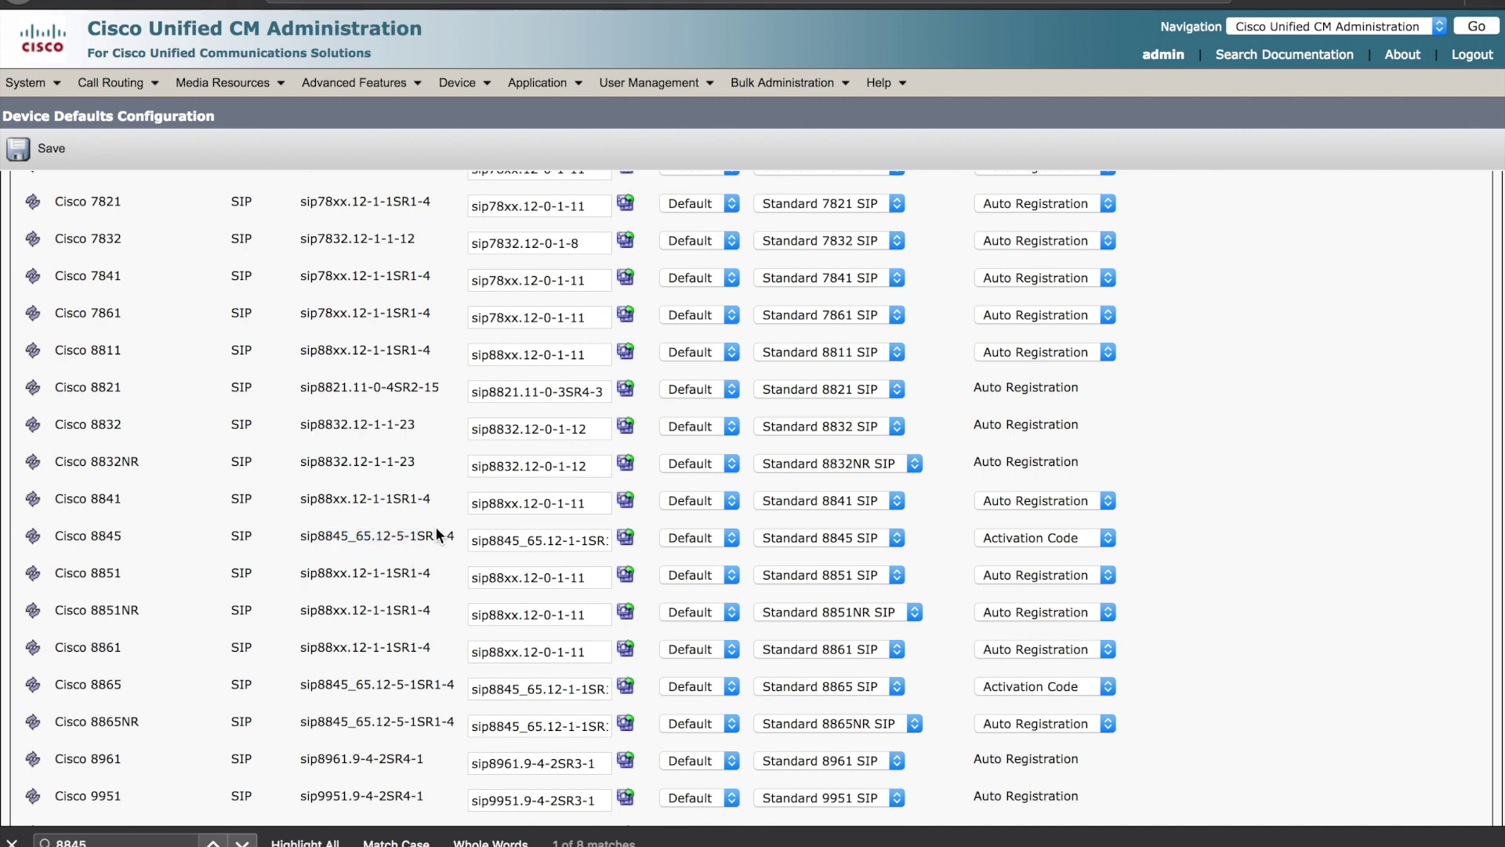
left_click(487, 90)
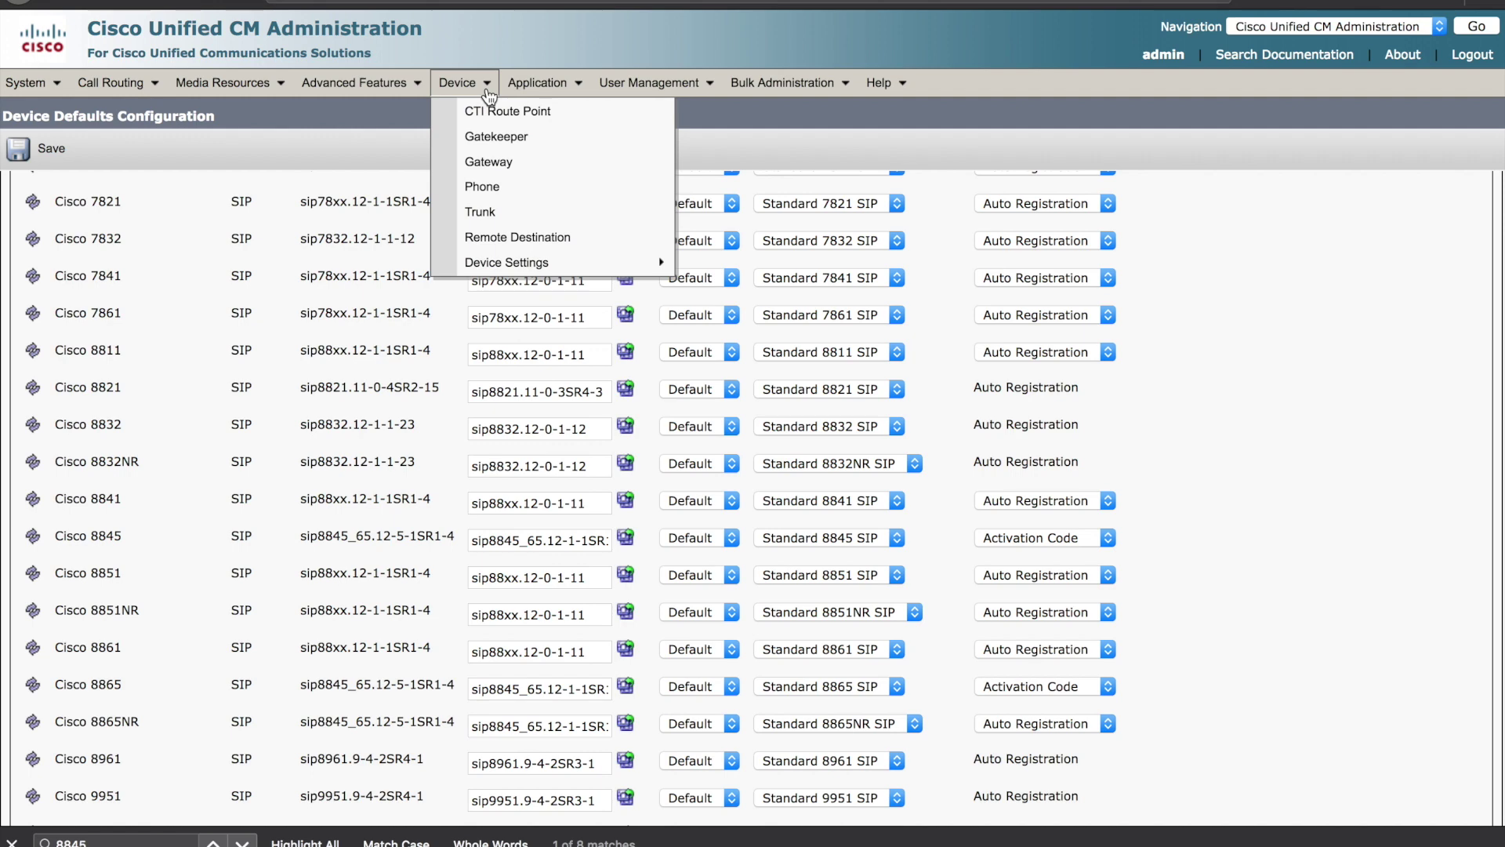
- Add a new phone with Cisco 8845 as the phone type
left_click(504, 194)
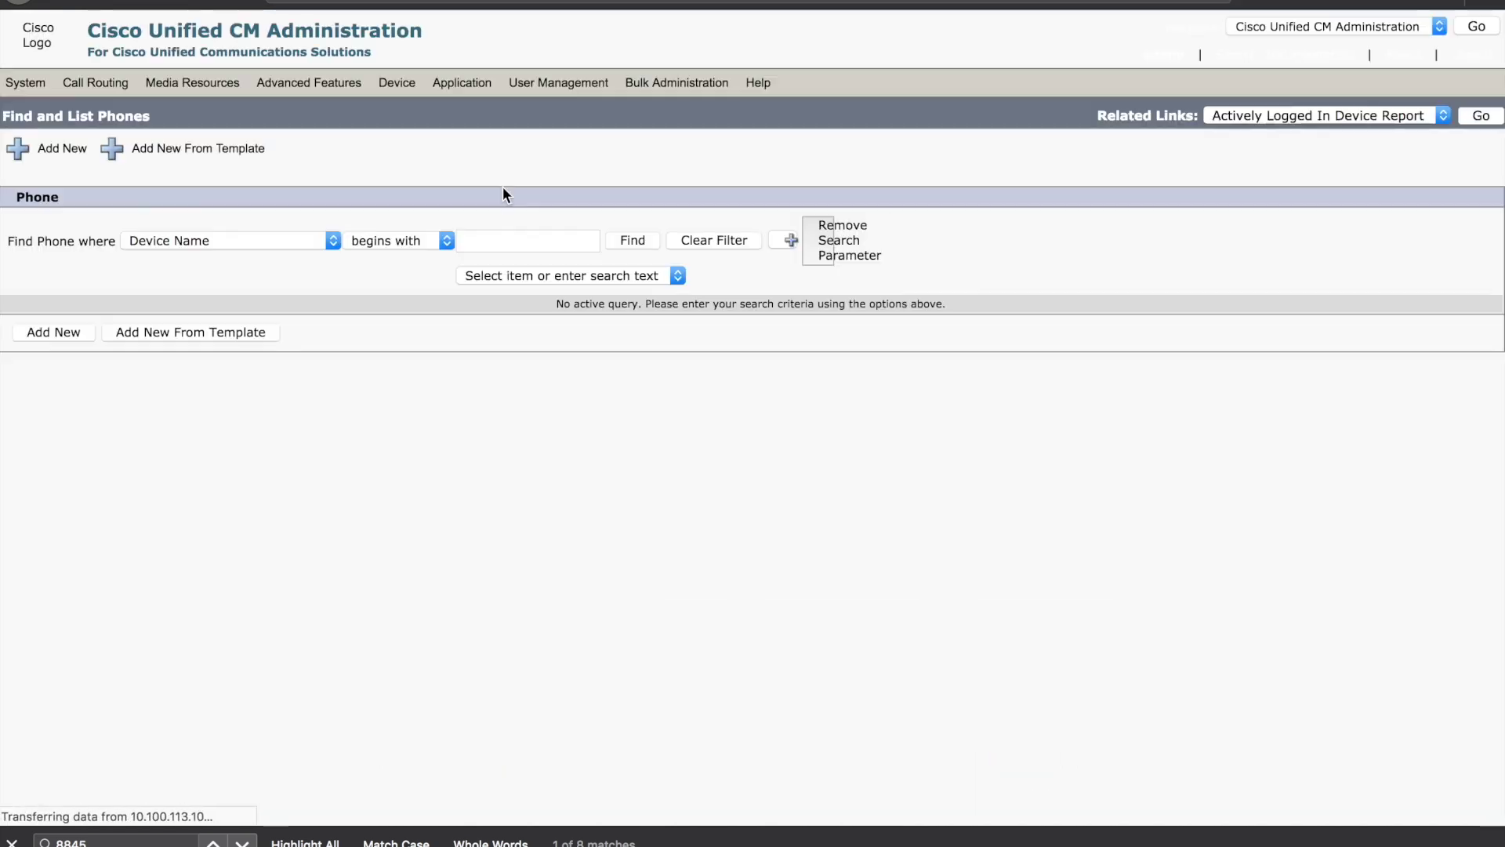
left_click(37, 160)
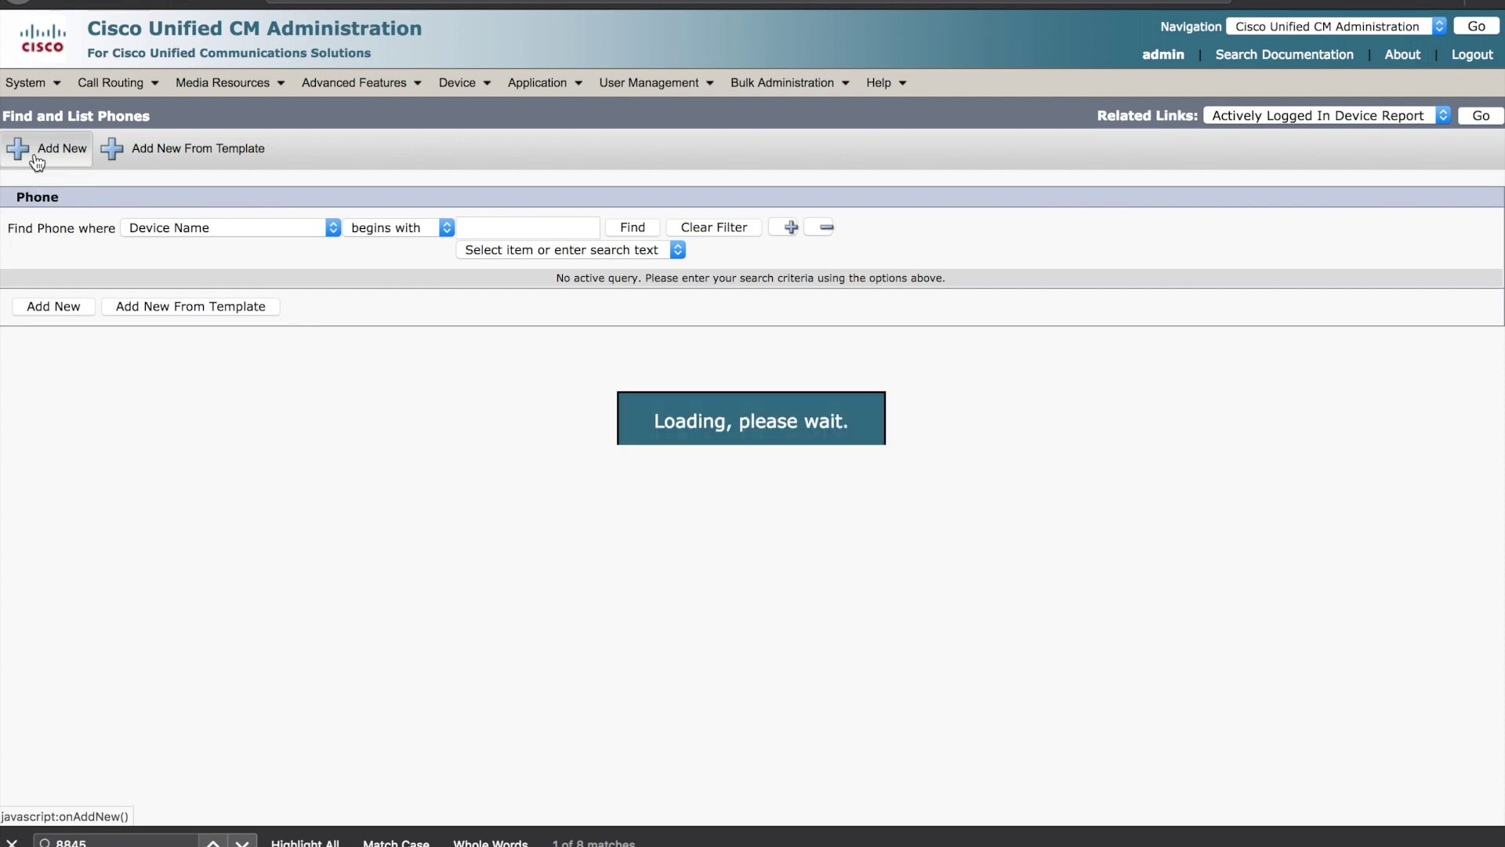
left_click(203, 338)
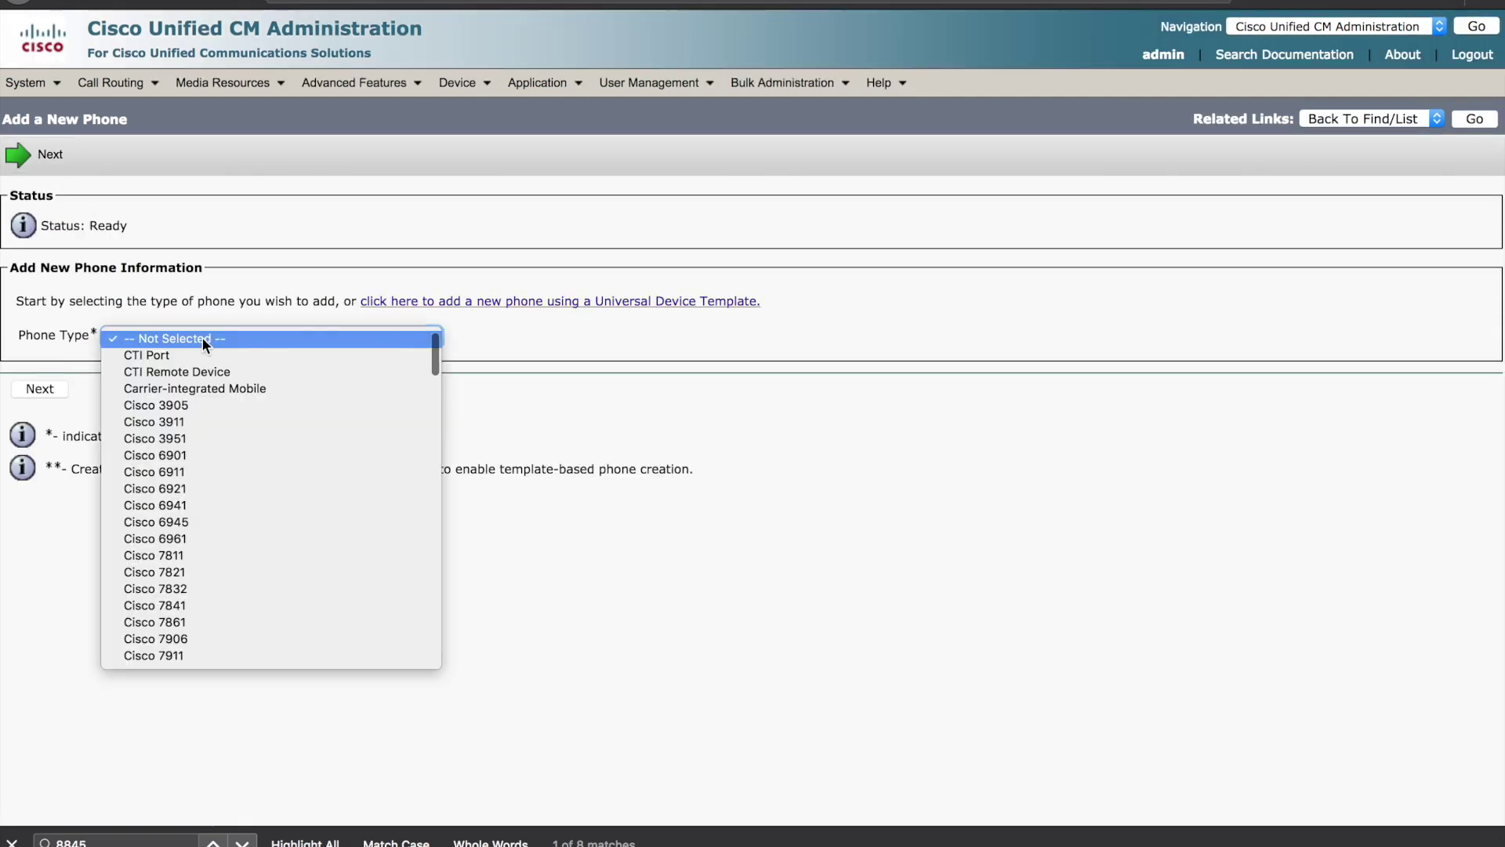
scroll(226, 470, "down", 6)
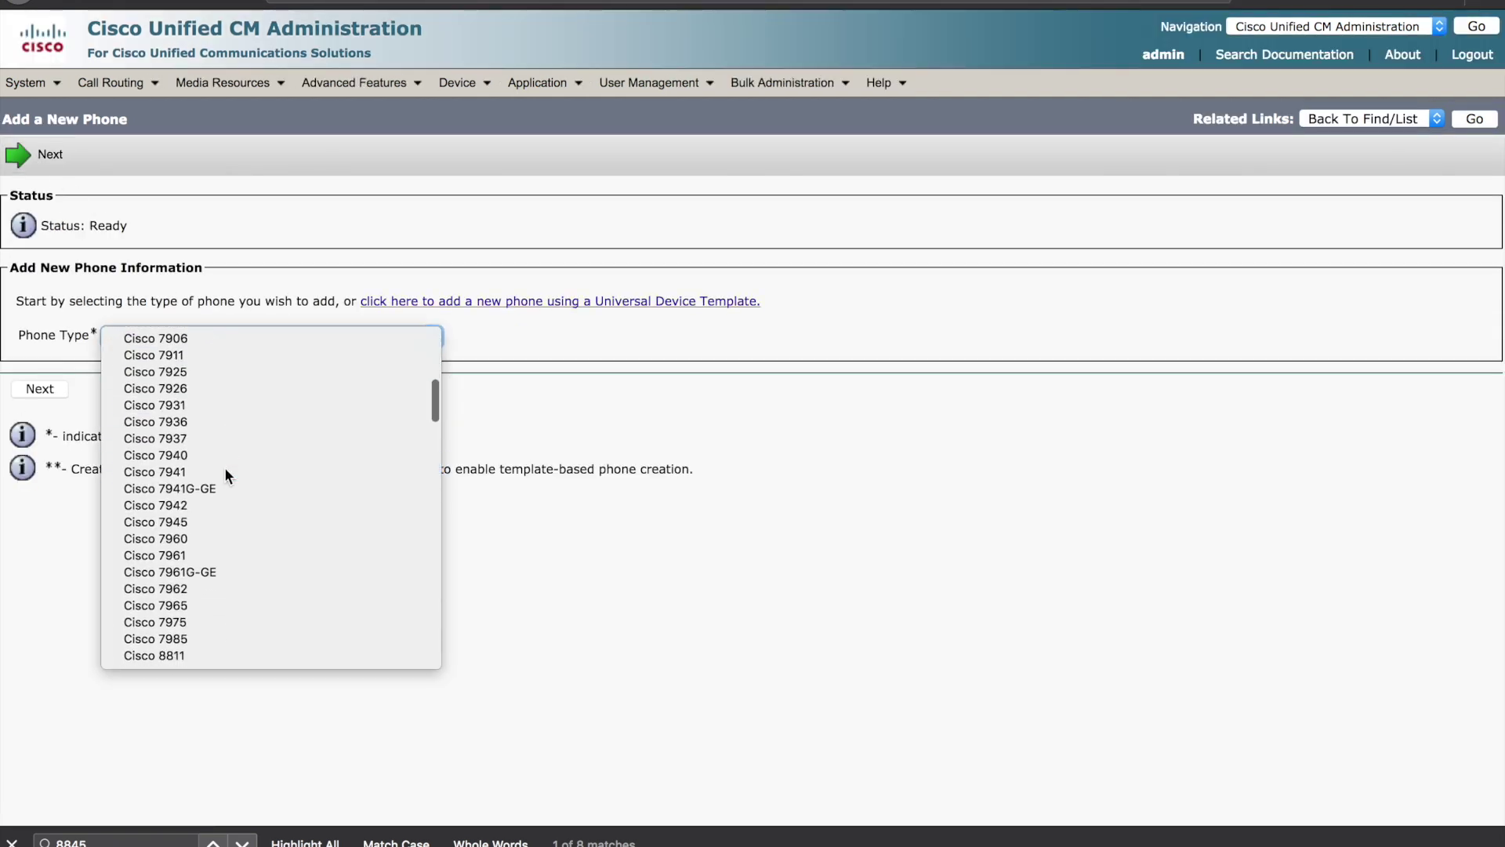
scroll(226, 473, "down", 3)
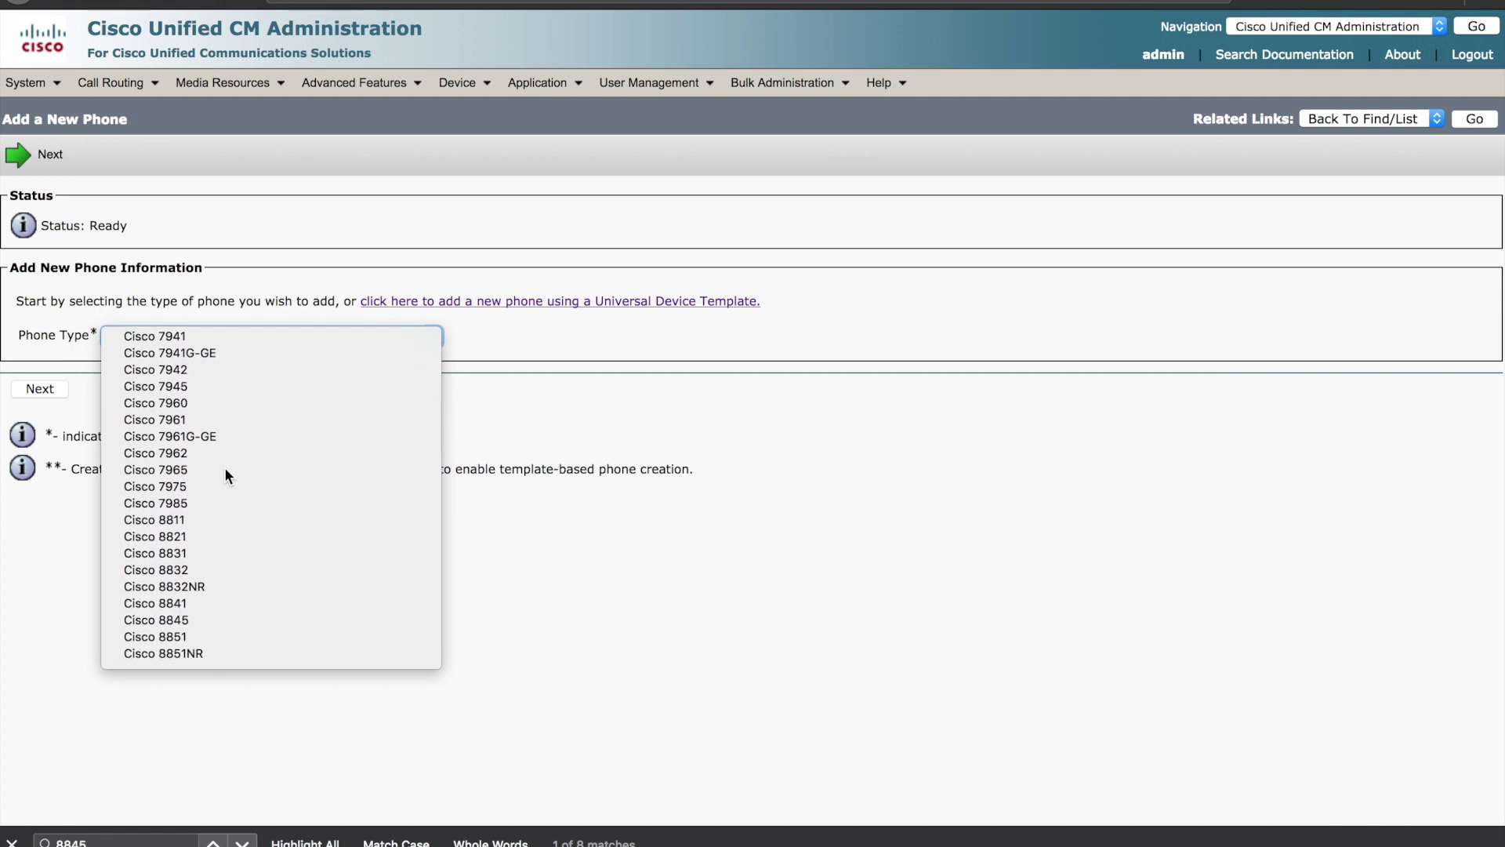
scroll(224, 468, "down", 2)
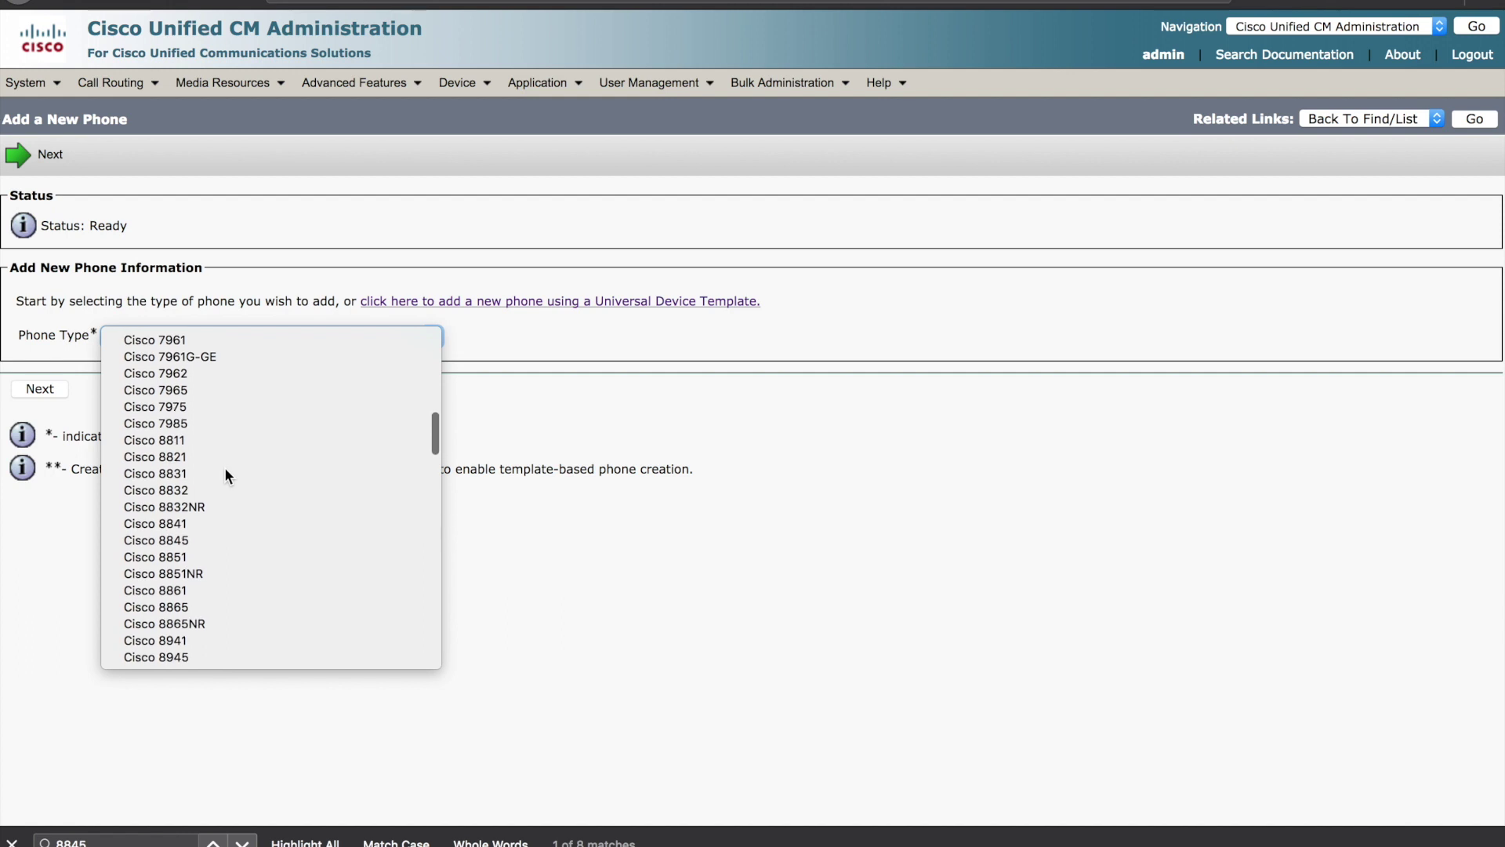
left_click(195, 539)
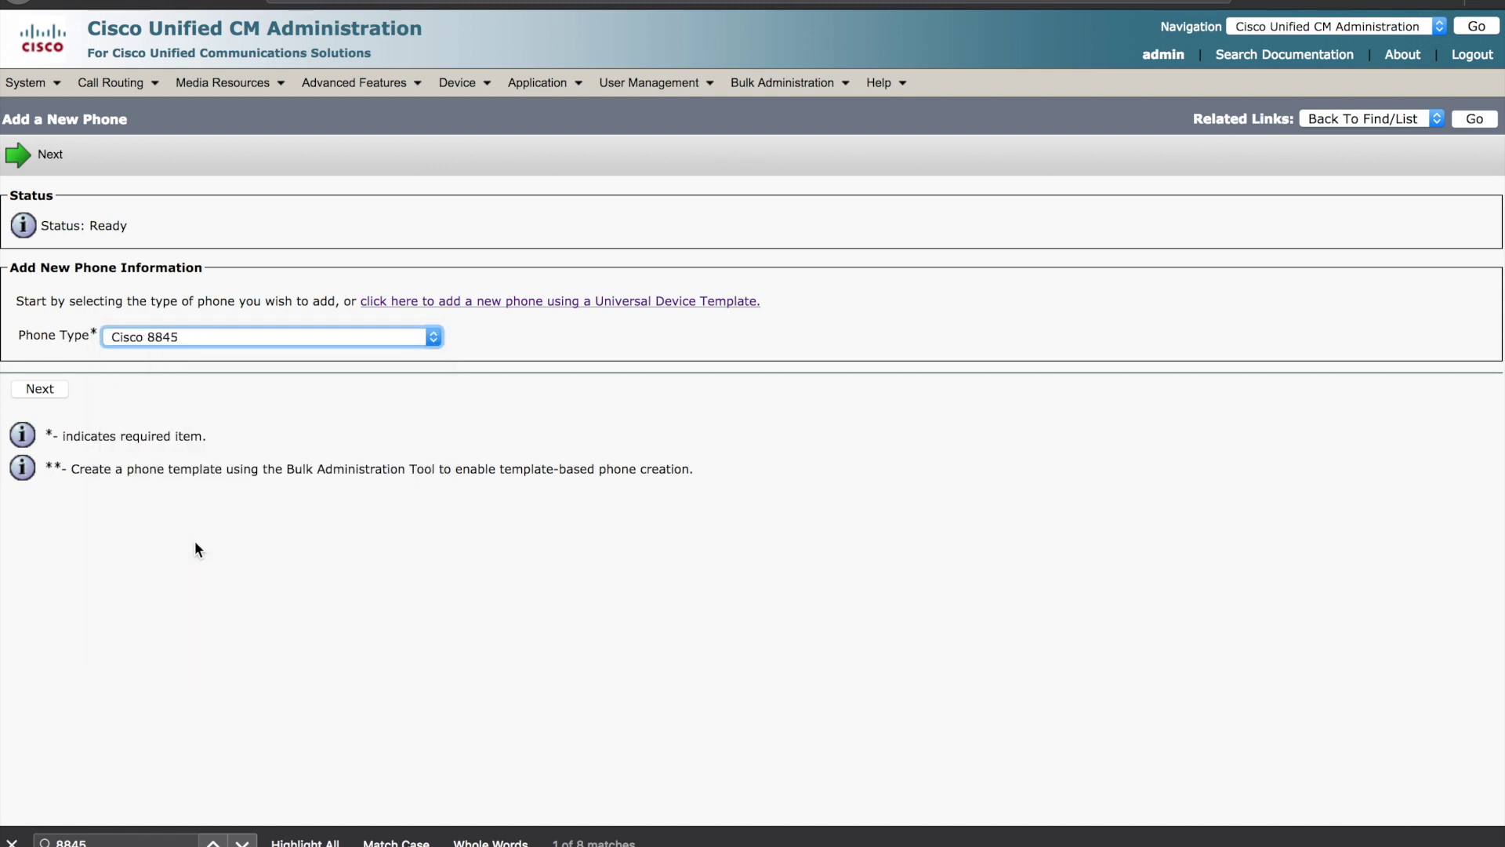
left_click(39, 389)
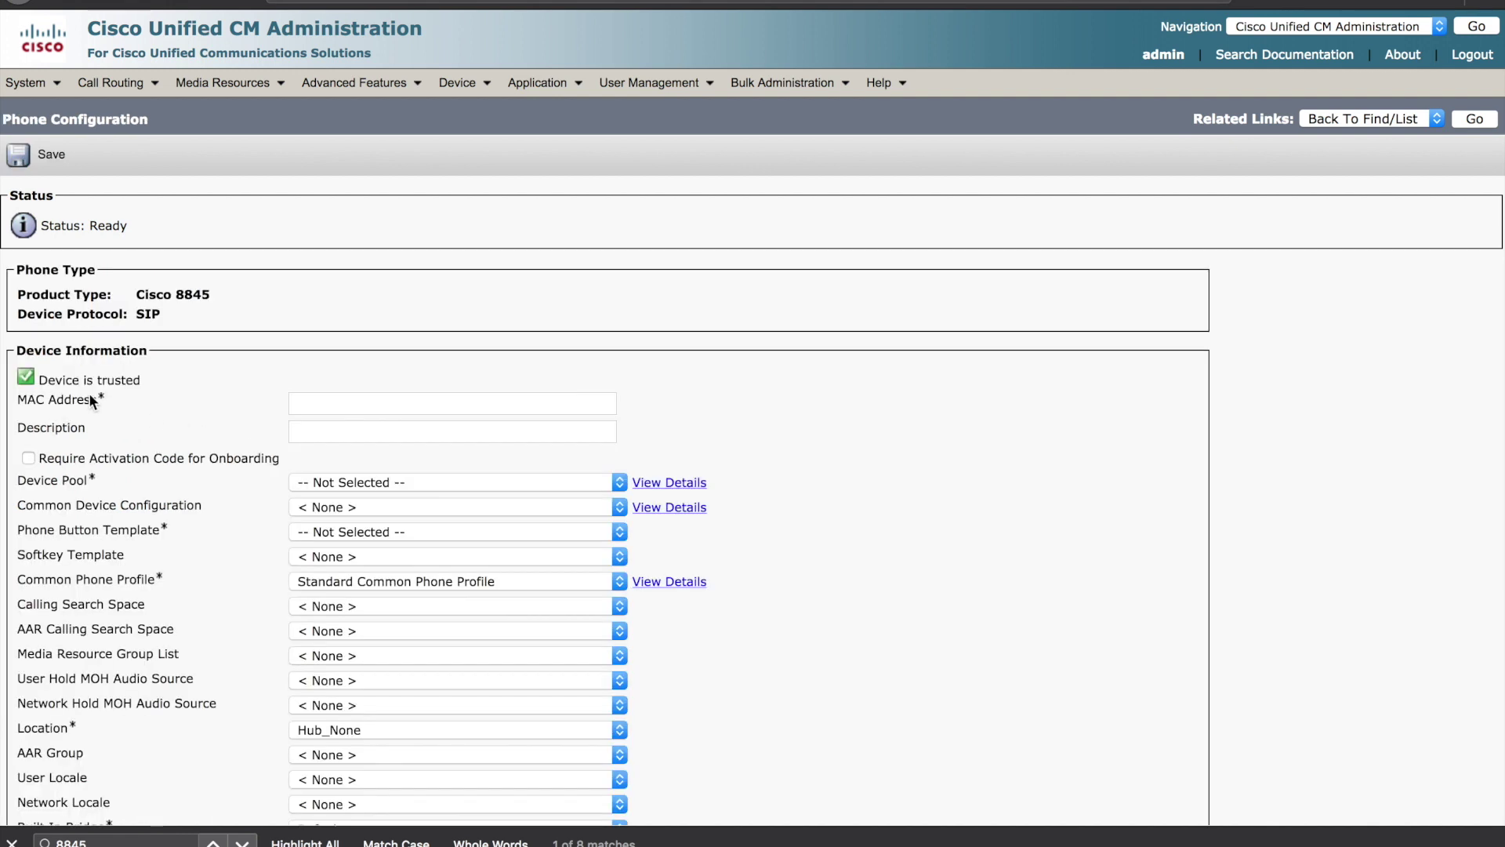
- Require an activation code, use Default device pool, Standard 8845 SIP template, anonymous ownership
left_click(29, 457)
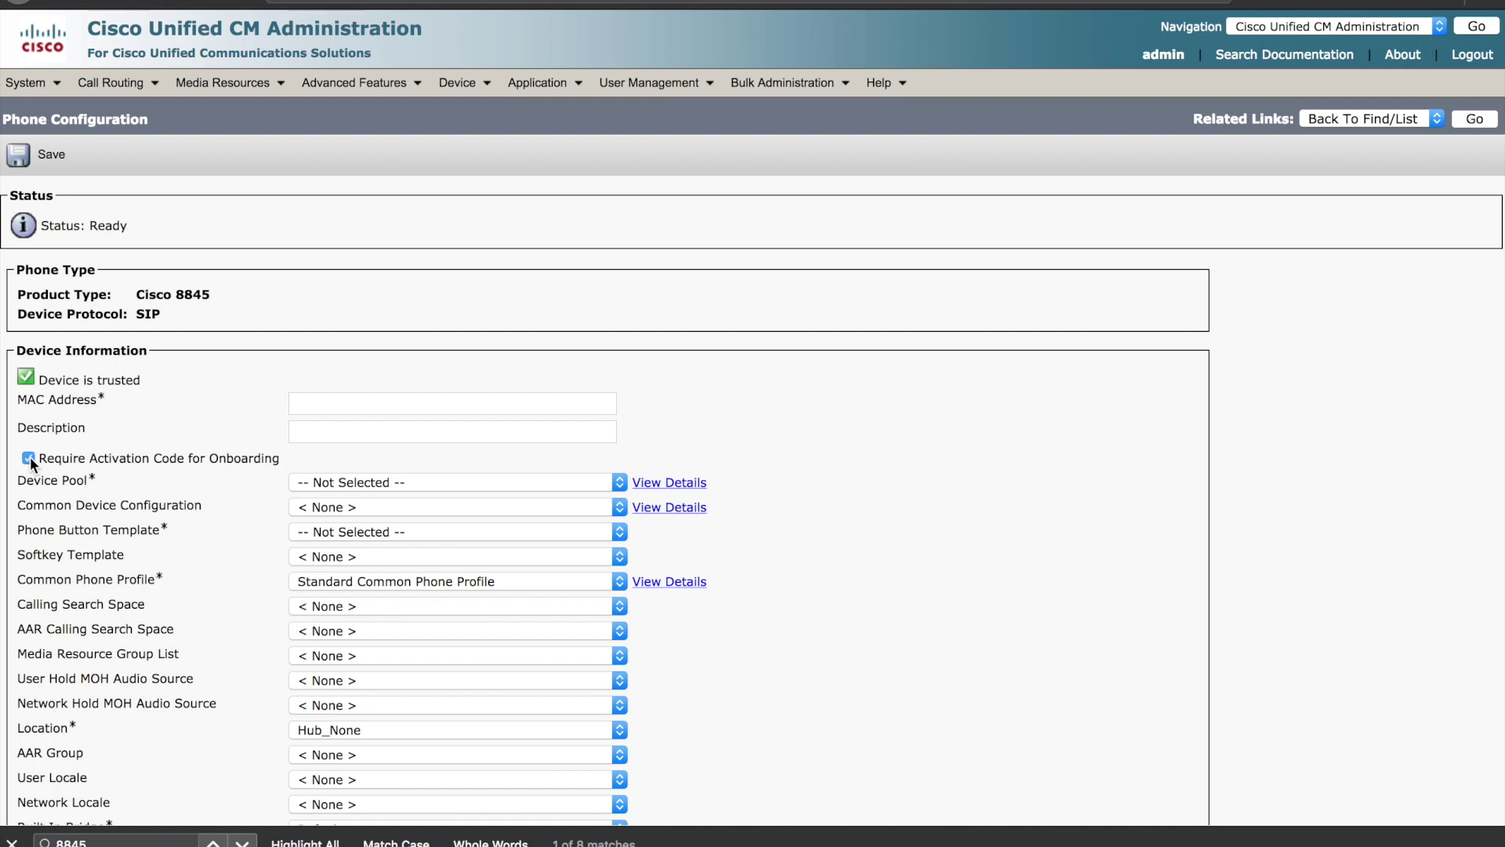
left_click(372, 484)
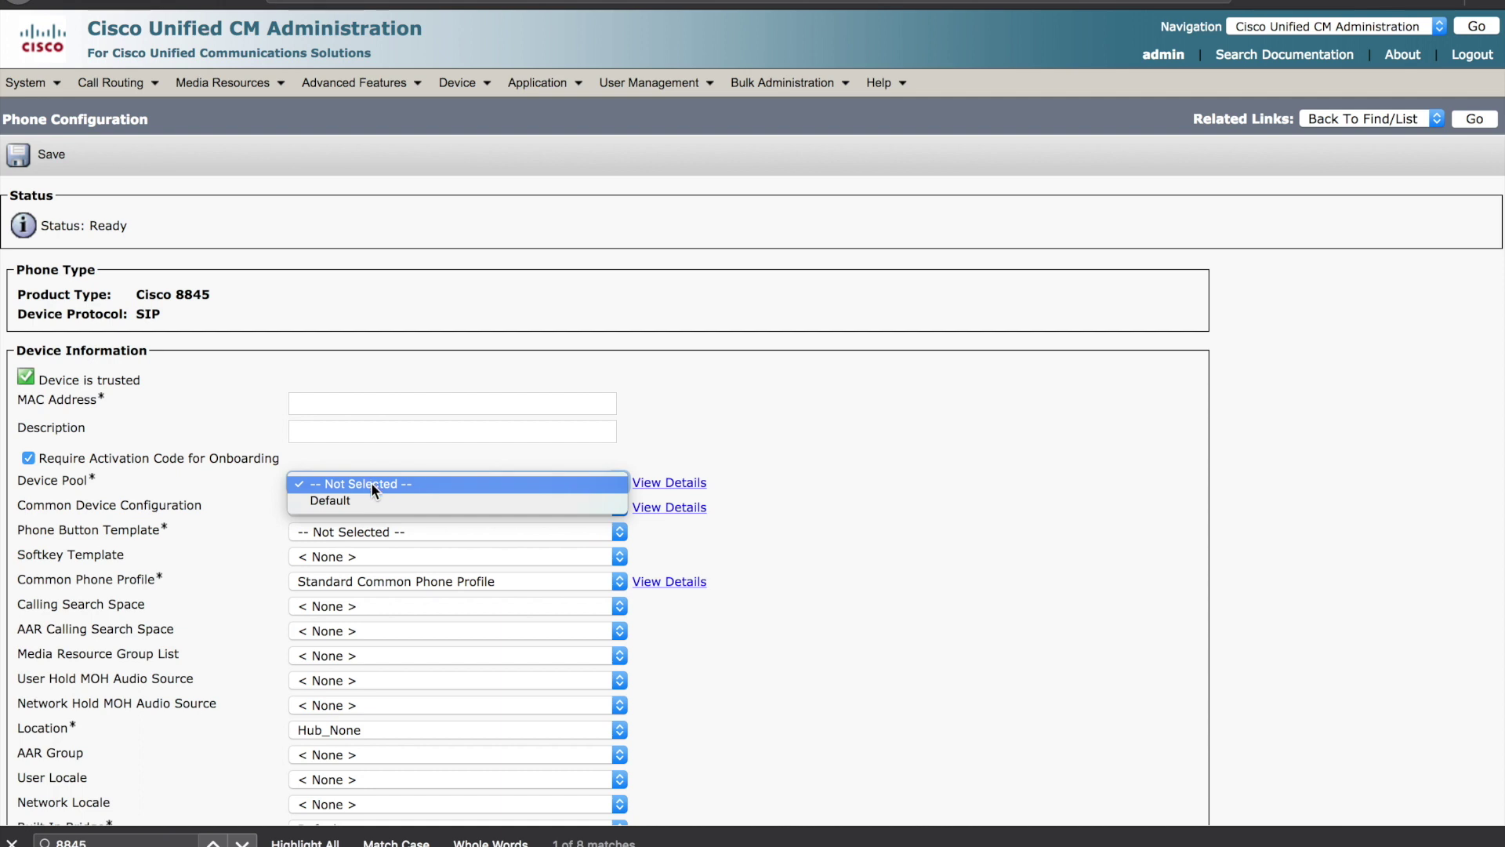
left_click(370, 497)
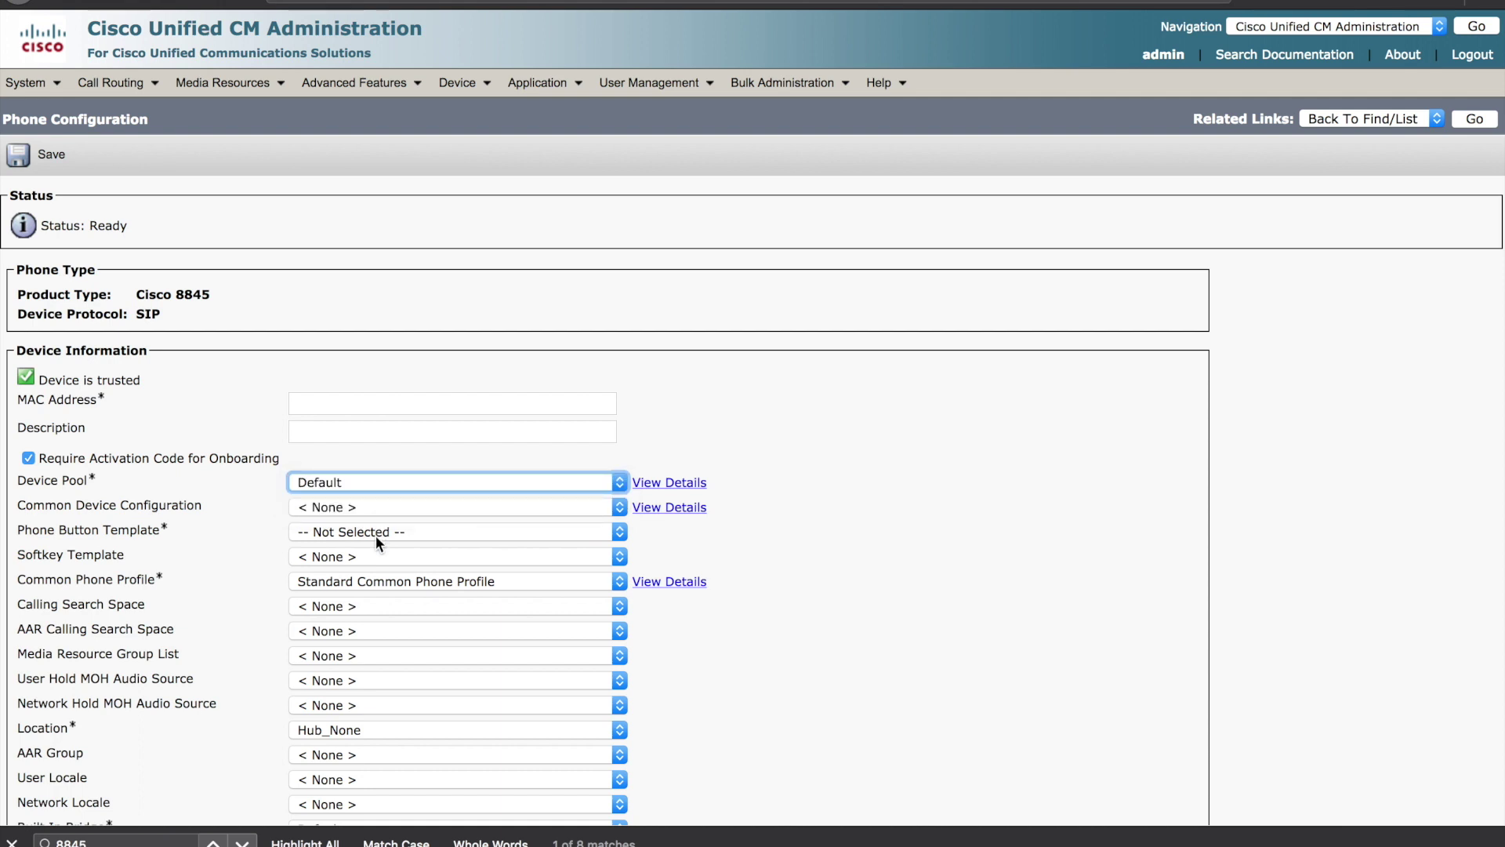
scroll(374, 535, "down", 1)
left_click(374, 501)
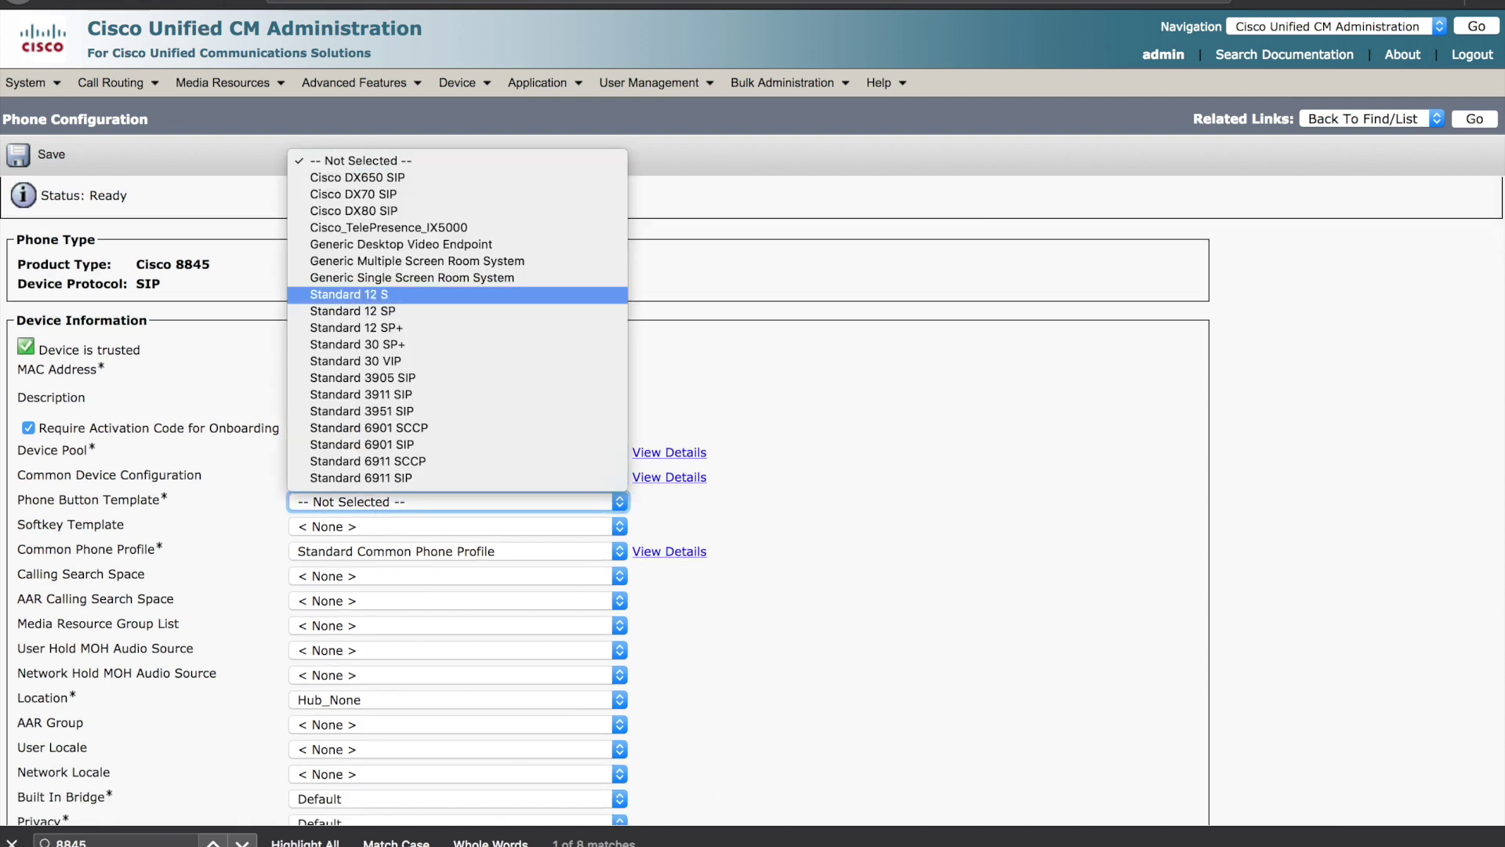
scroll(457, 392, "down", 10)
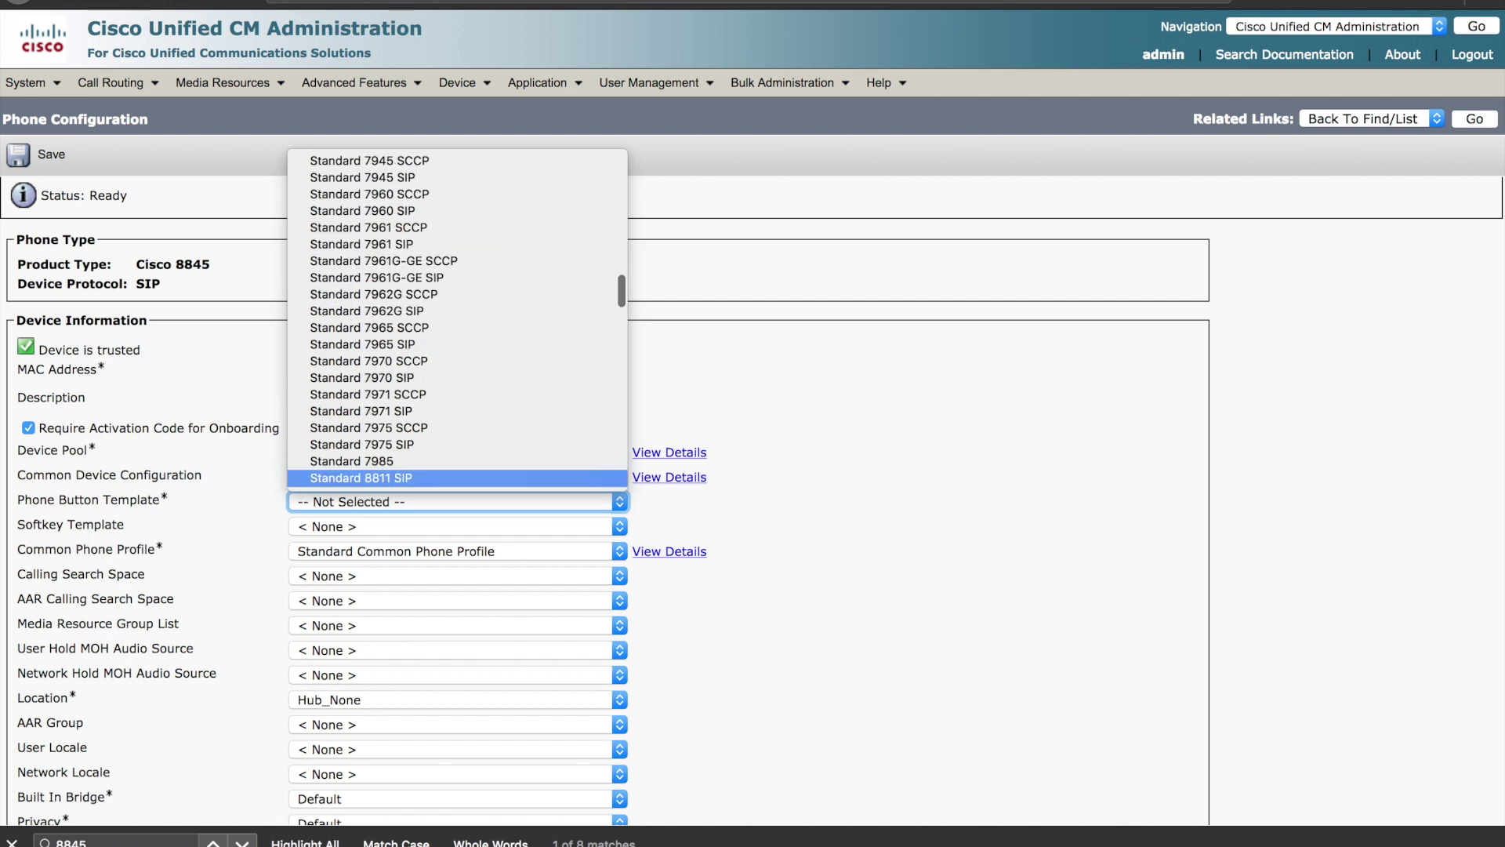
left_click(368, 475)
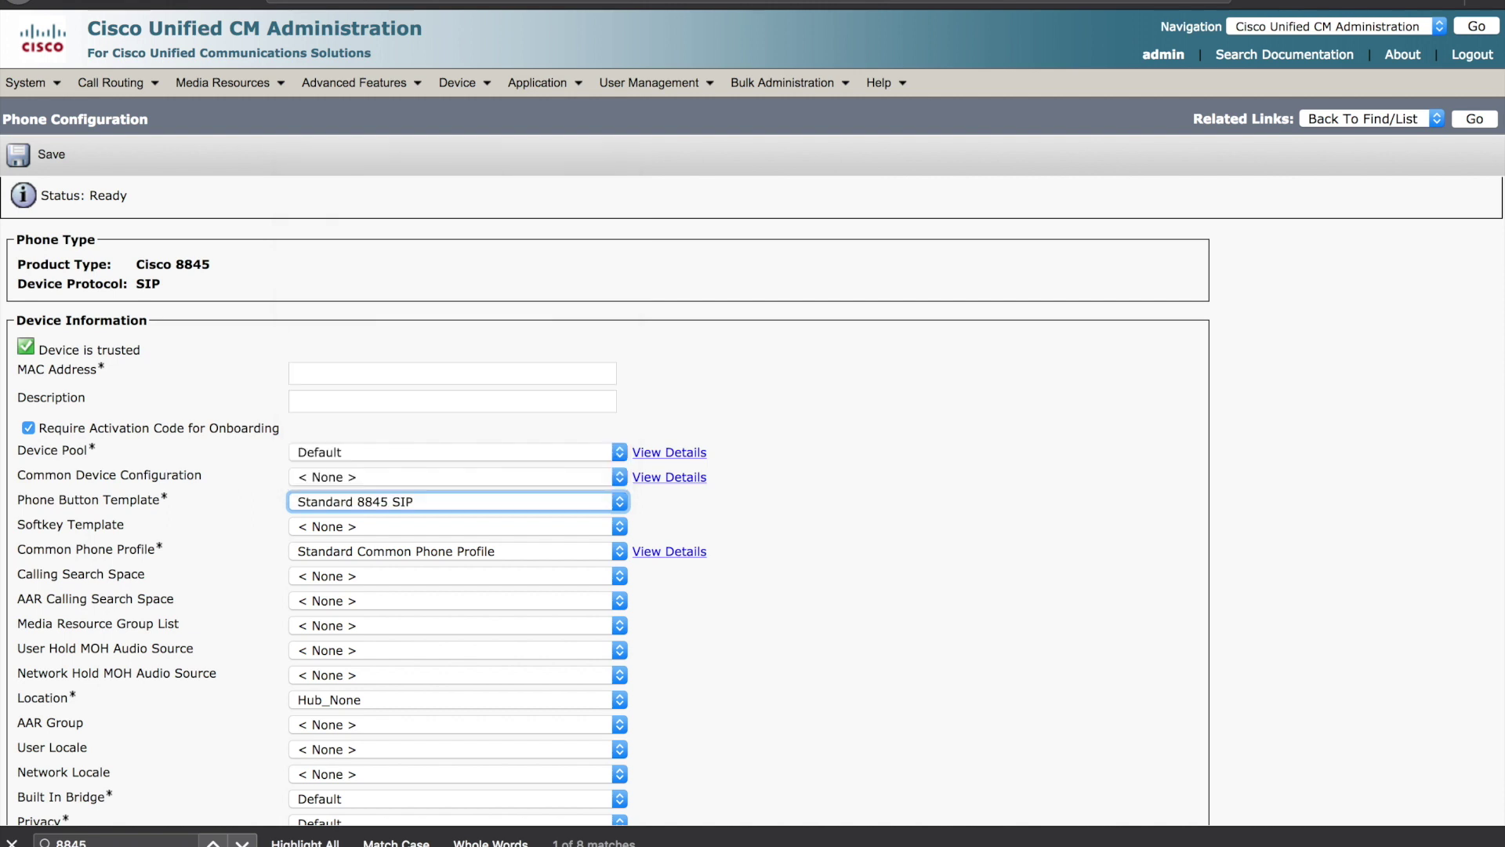
scroll(406, 685, "down", 5)
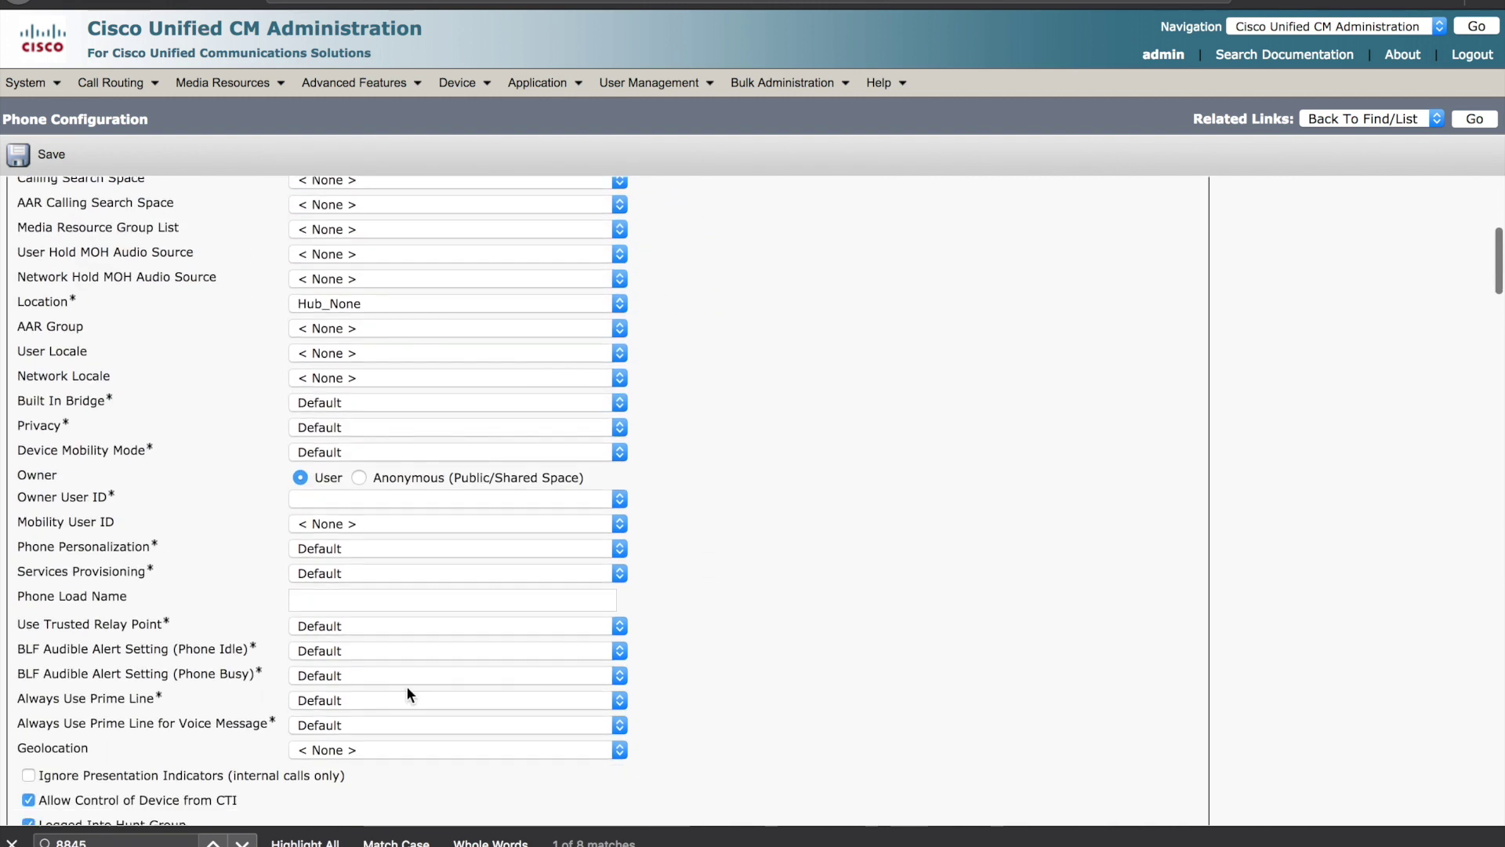
left_click(360, 476)
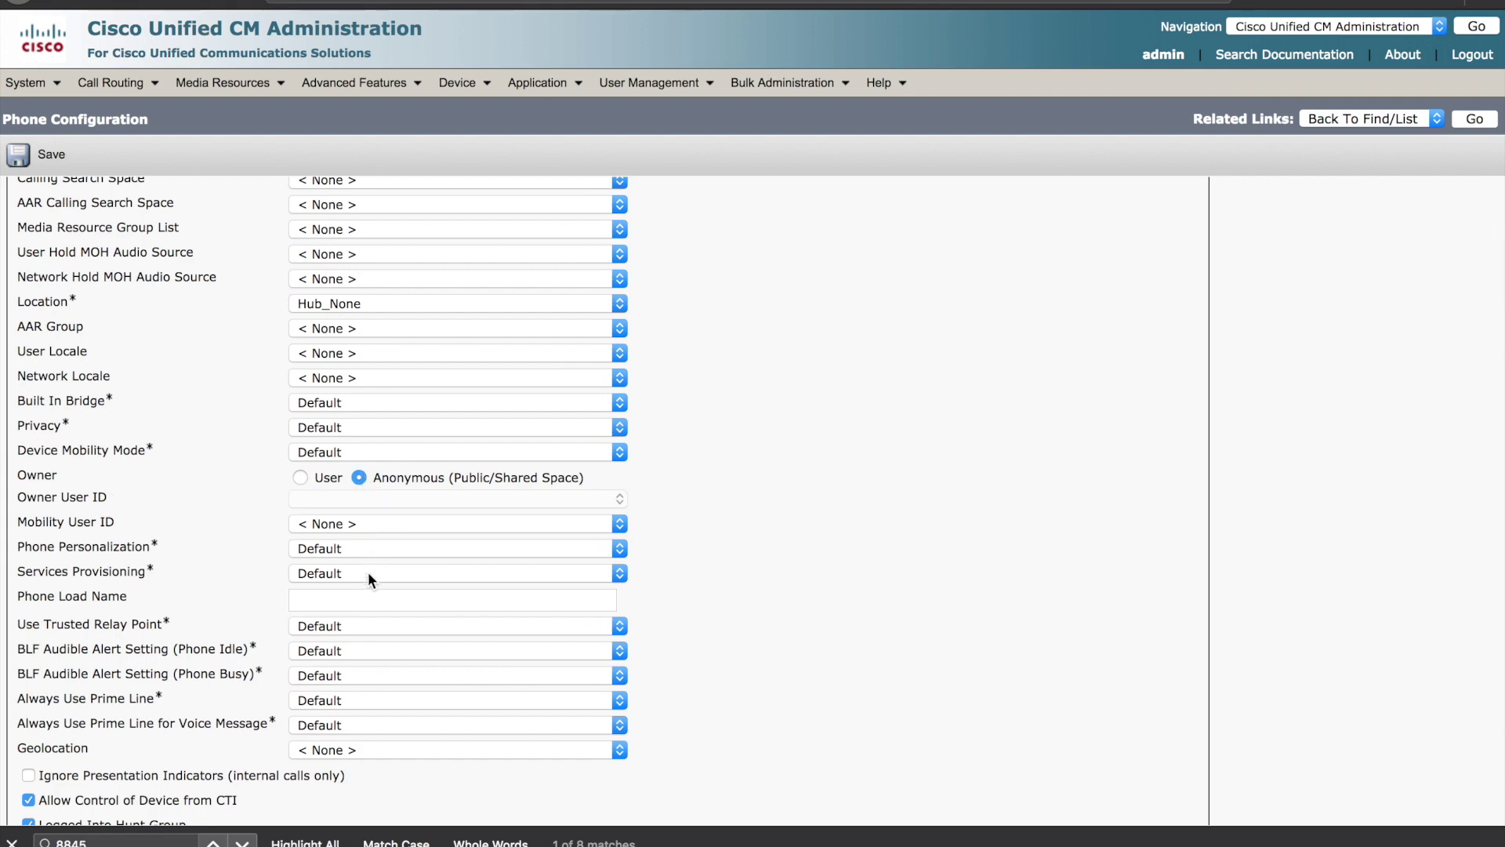
- Choose Standard SIP Profile and the Cisco 8845 Standard SIP Non-Secure security profile
scroll(368, 572, "down", 9)
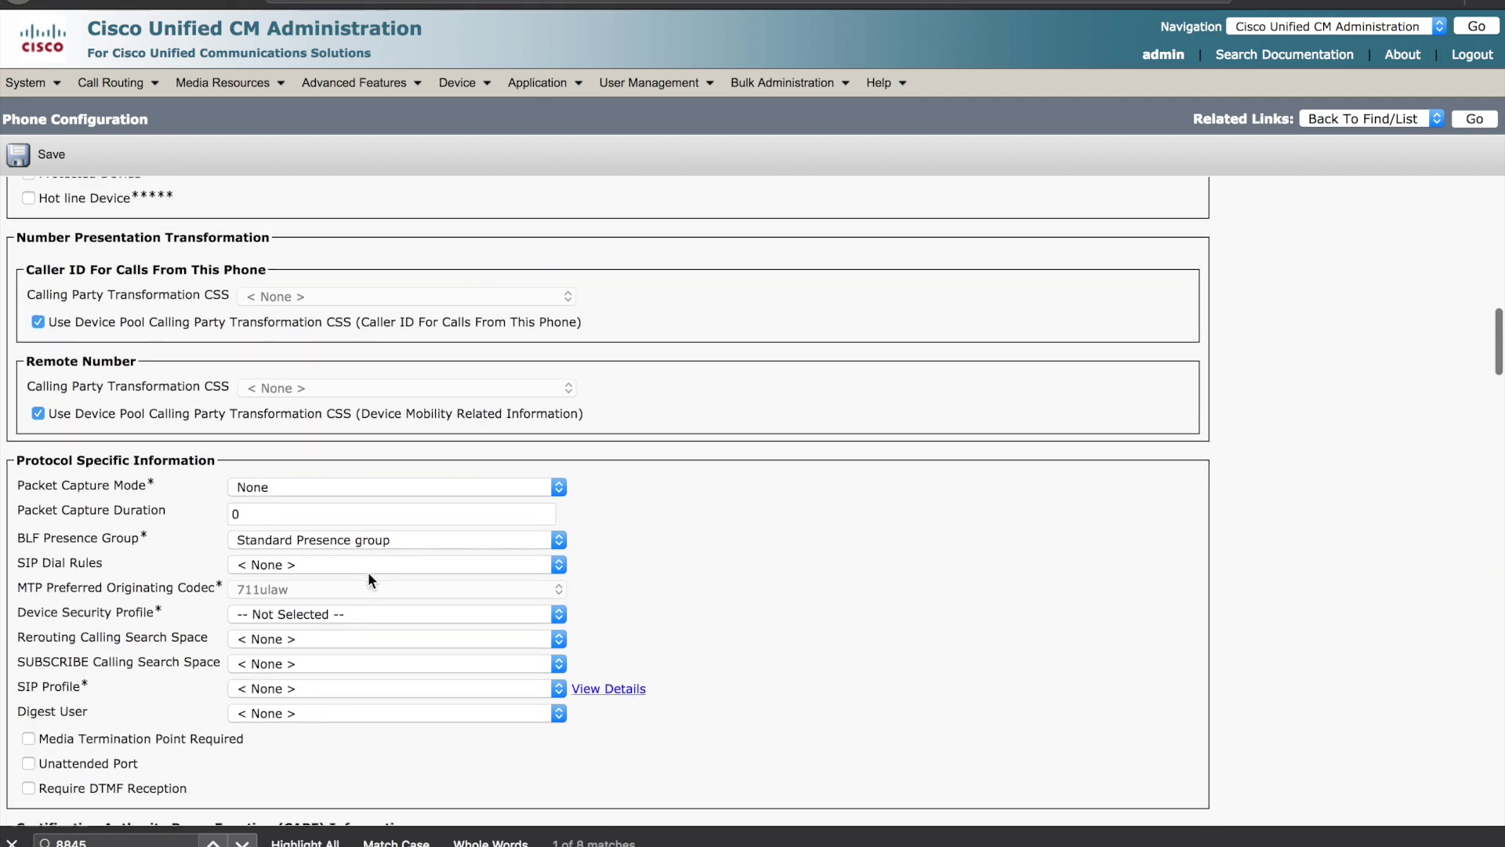
scroll(368, 579, "down", 1)
left_click(345, 631)
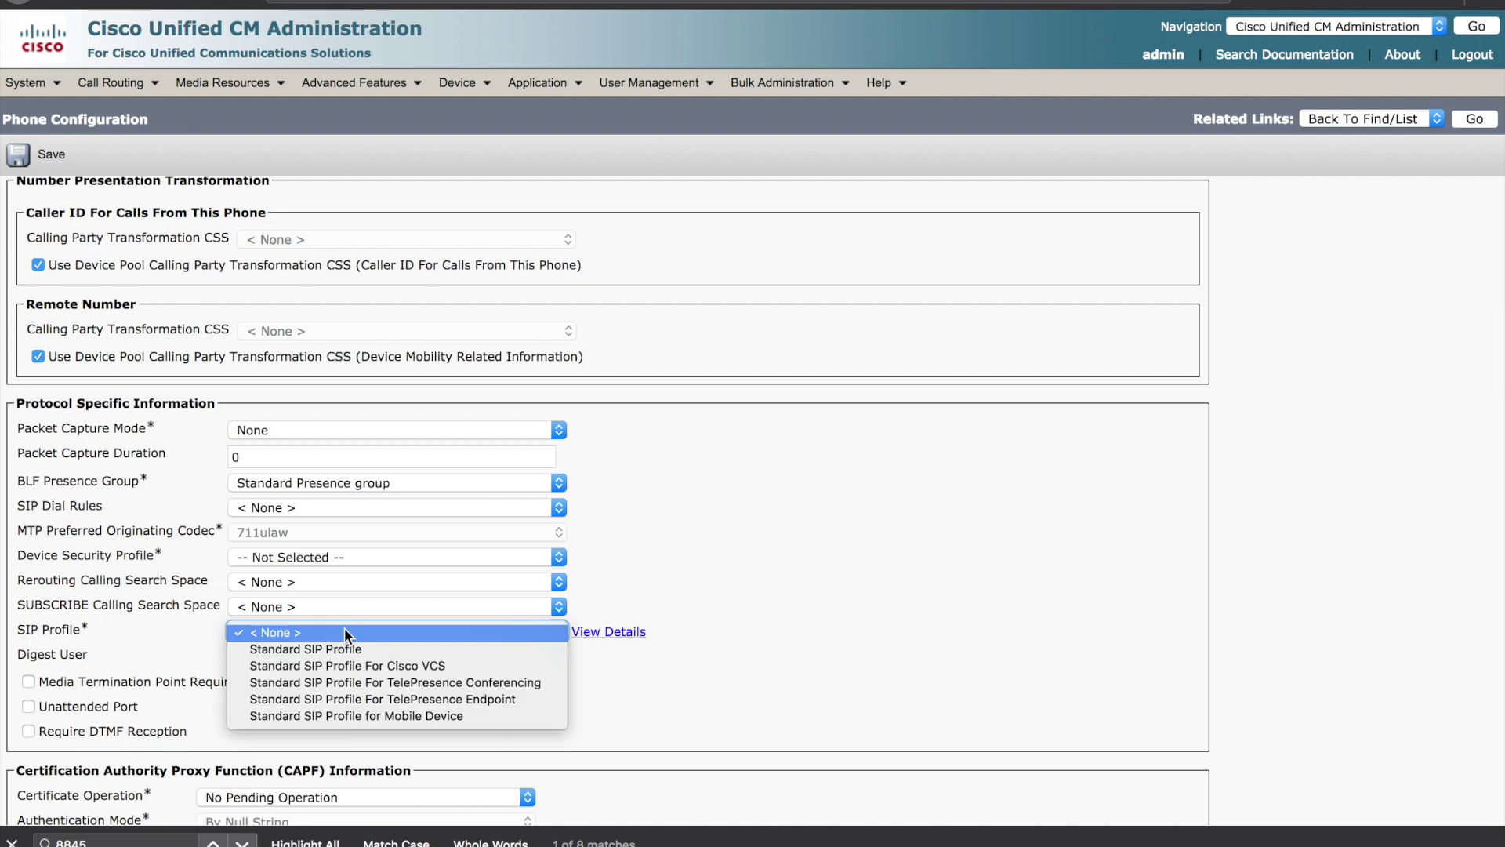
left_click(345, 649)
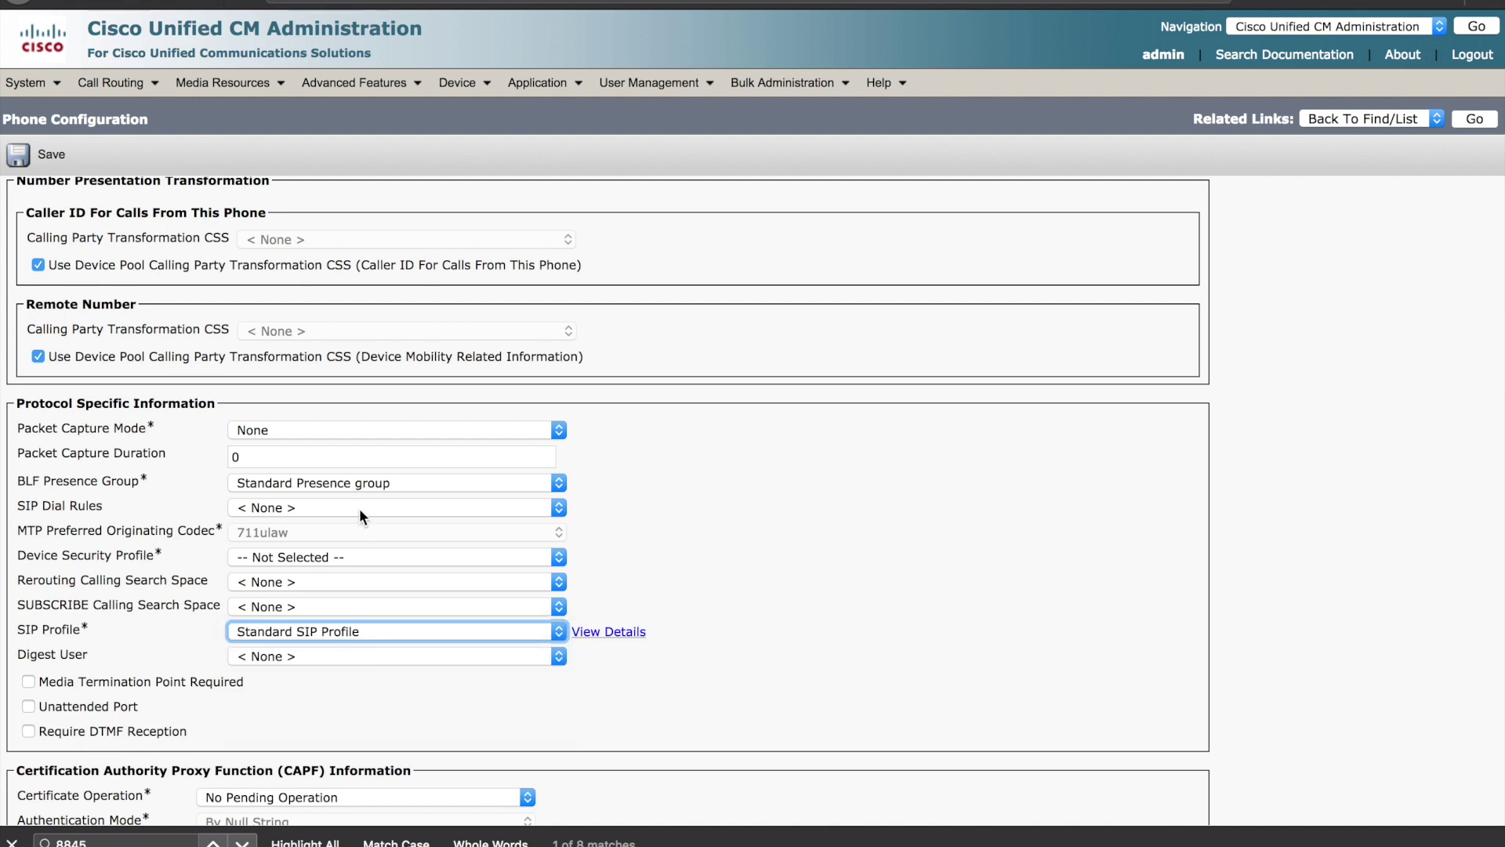
left_click(334, 552)
left_click(332, 572)
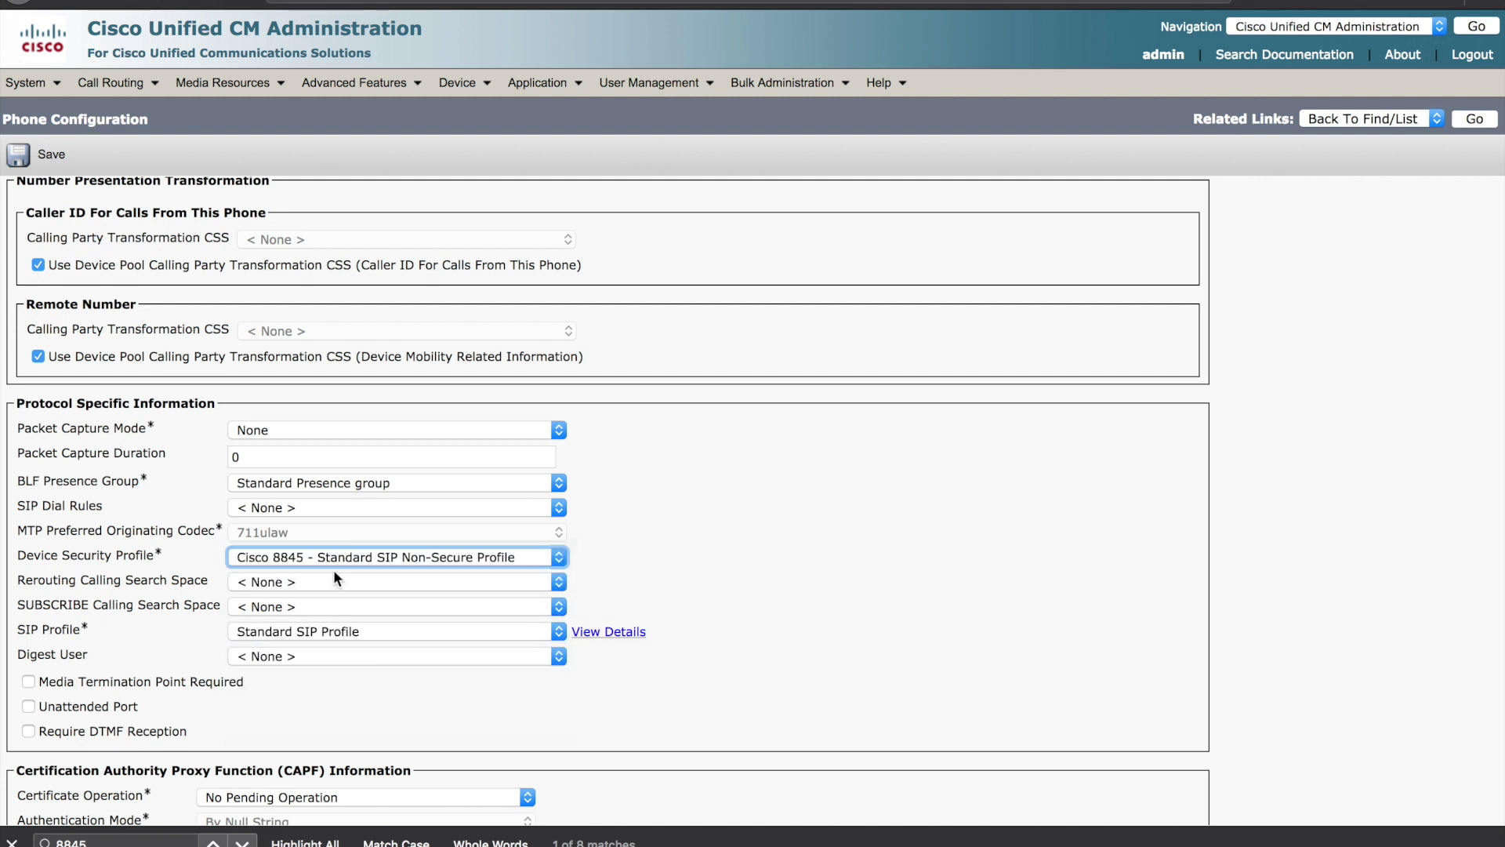
scroll(191, 270, "up", 15)
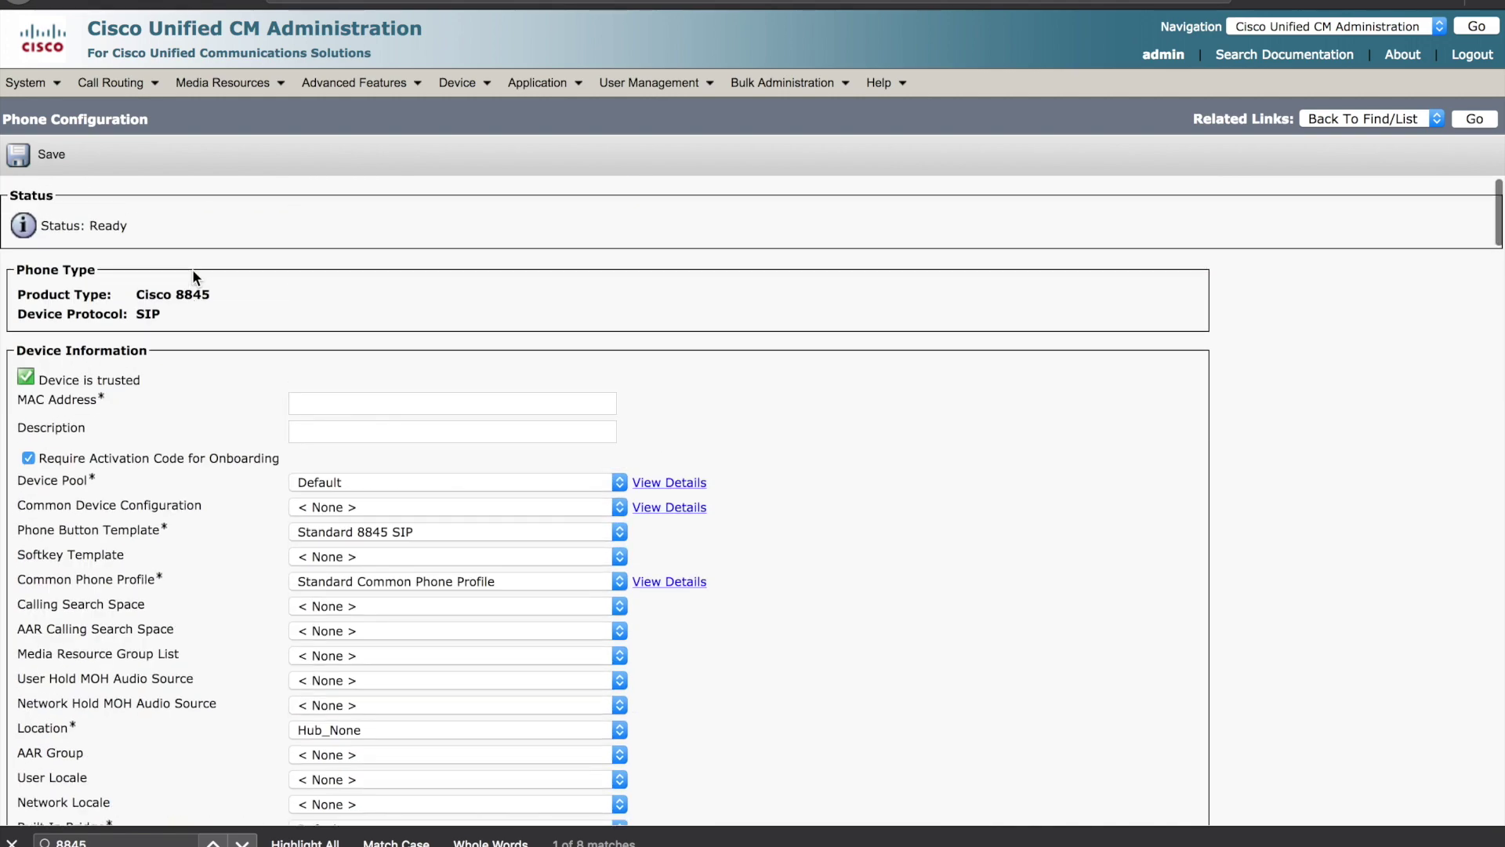
- Save the new Cisco 8845 and acknowledge the Apply Config alert until Add successful
left_click(24, 161)
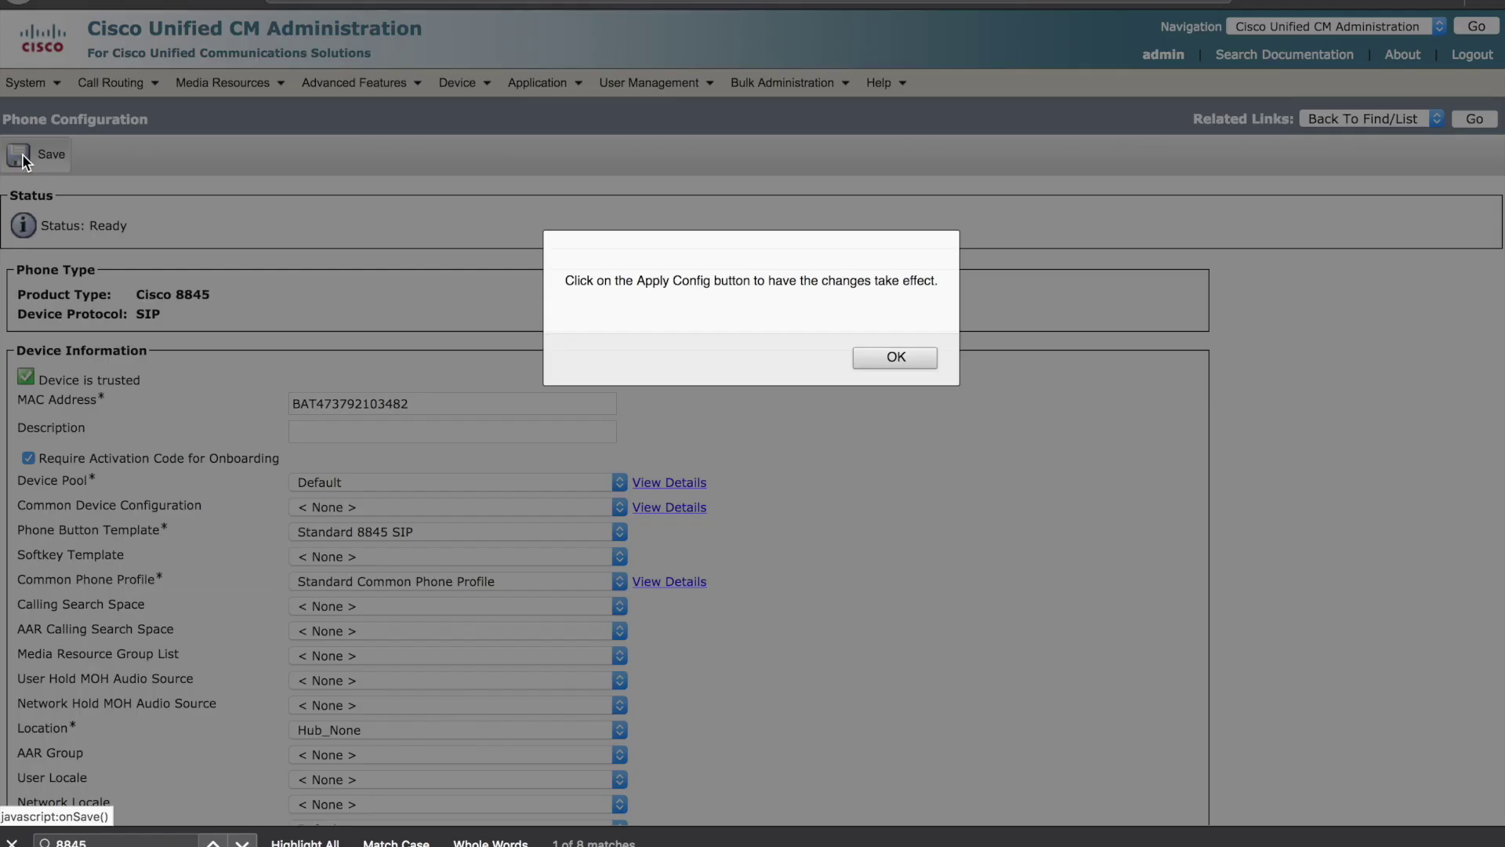
left_click(894, 359)
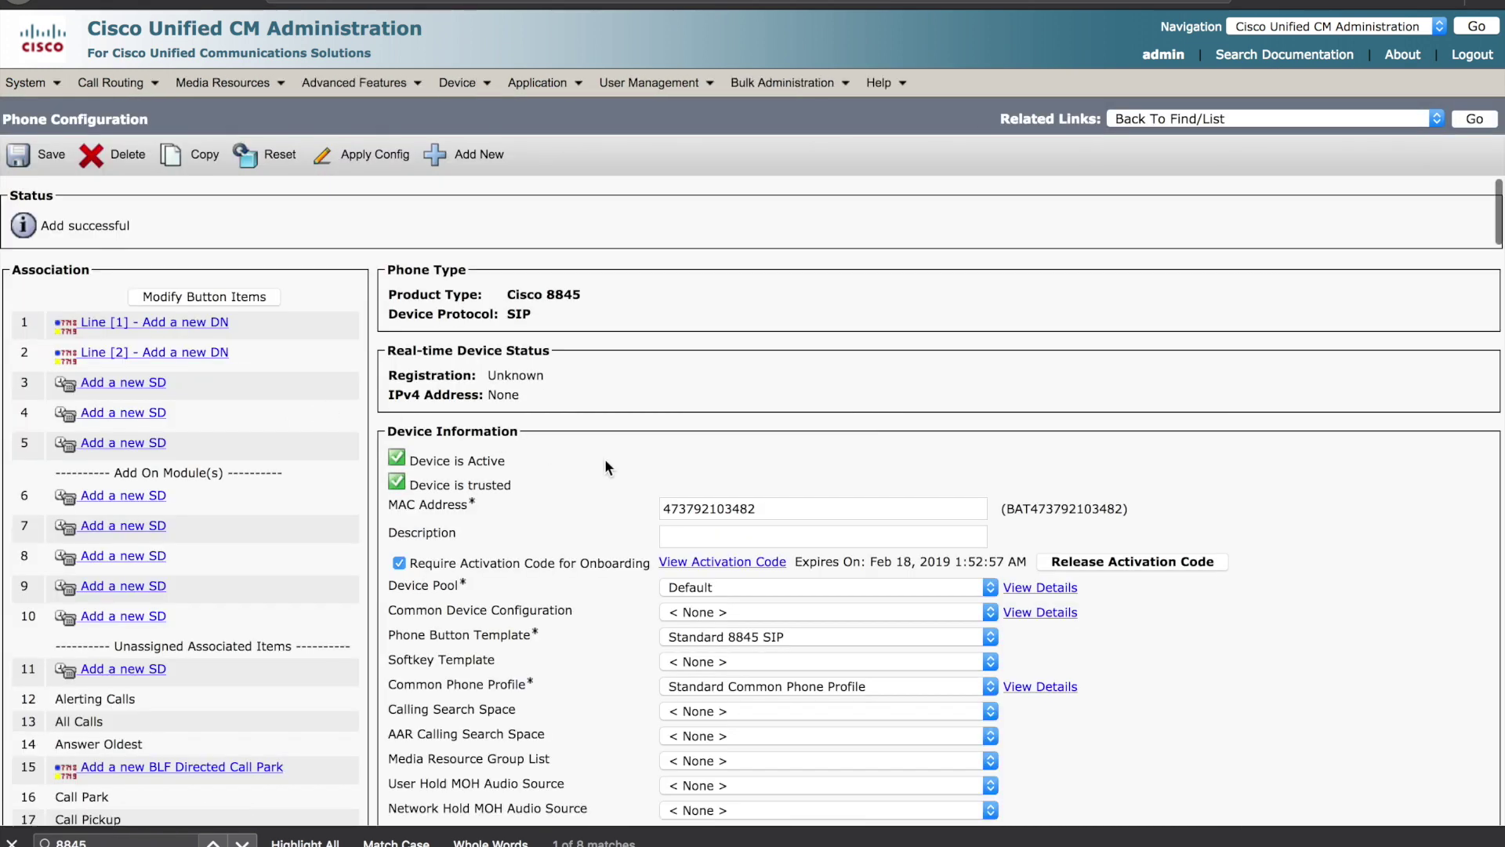
left_click(766, 511)
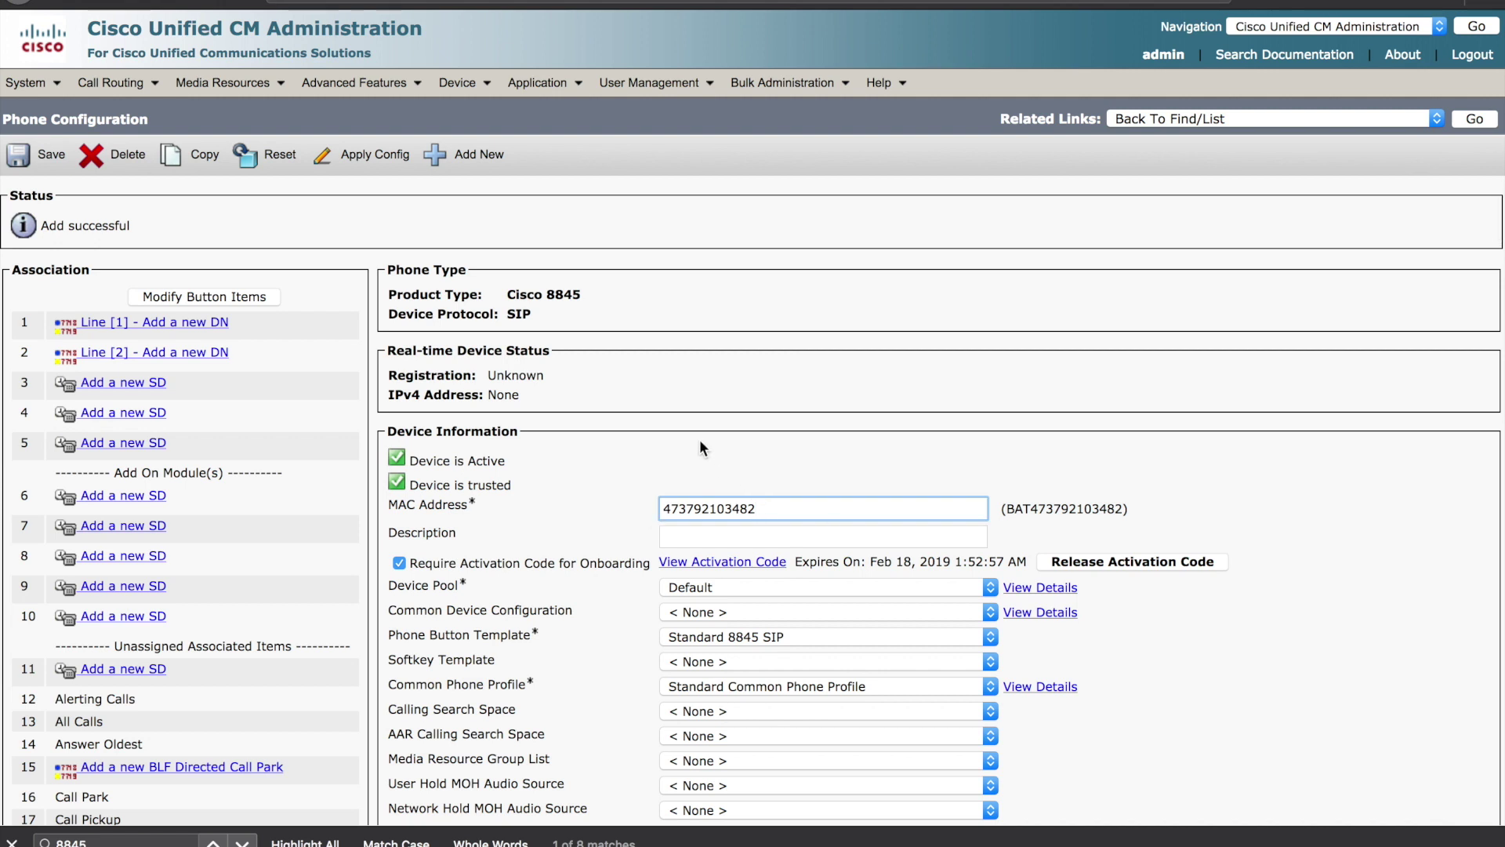
left_click(668, 451)
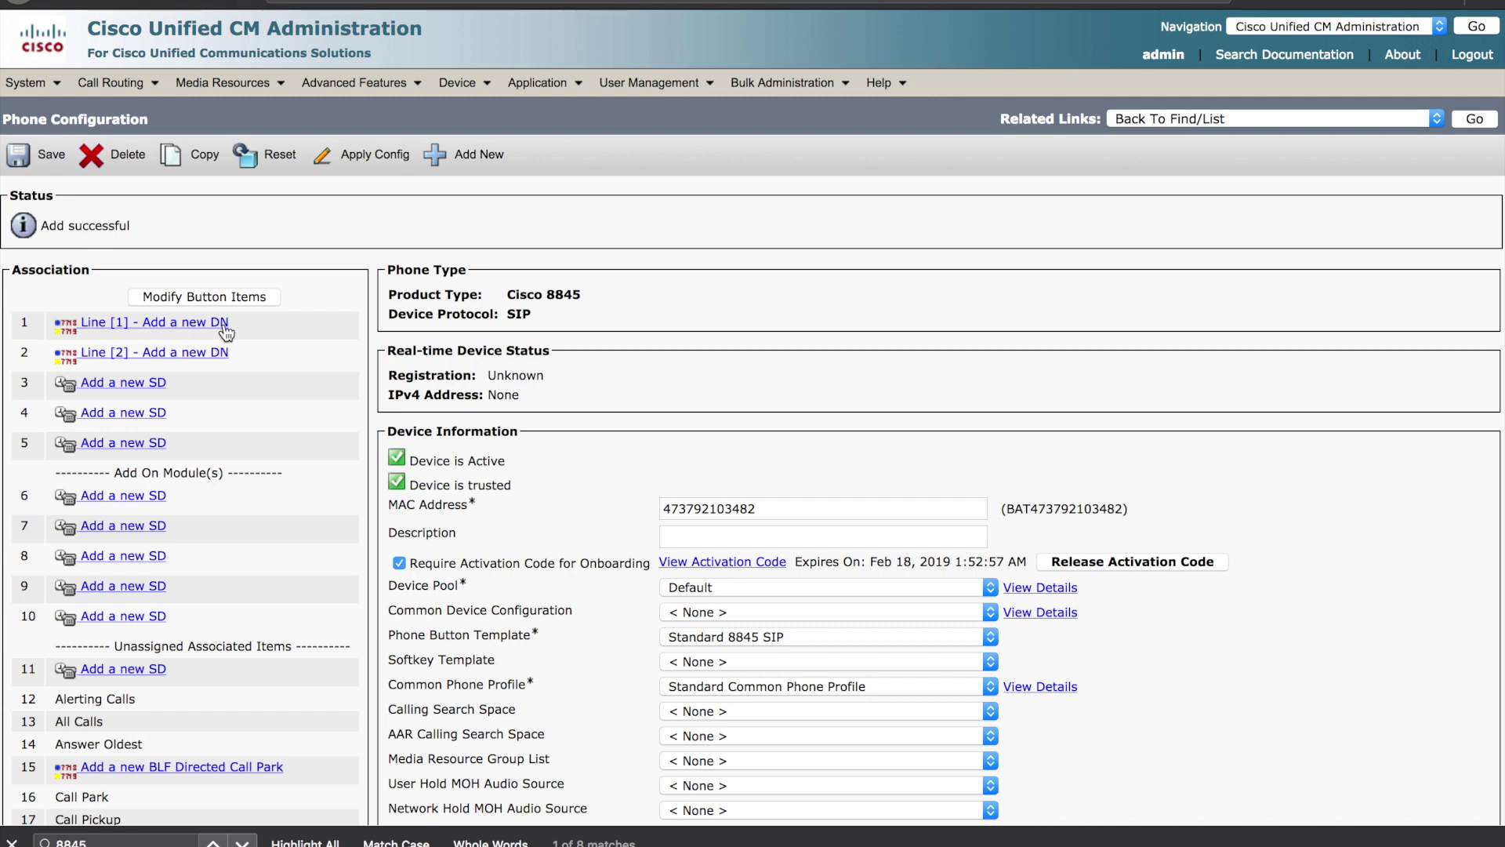
left_click(192, 327)
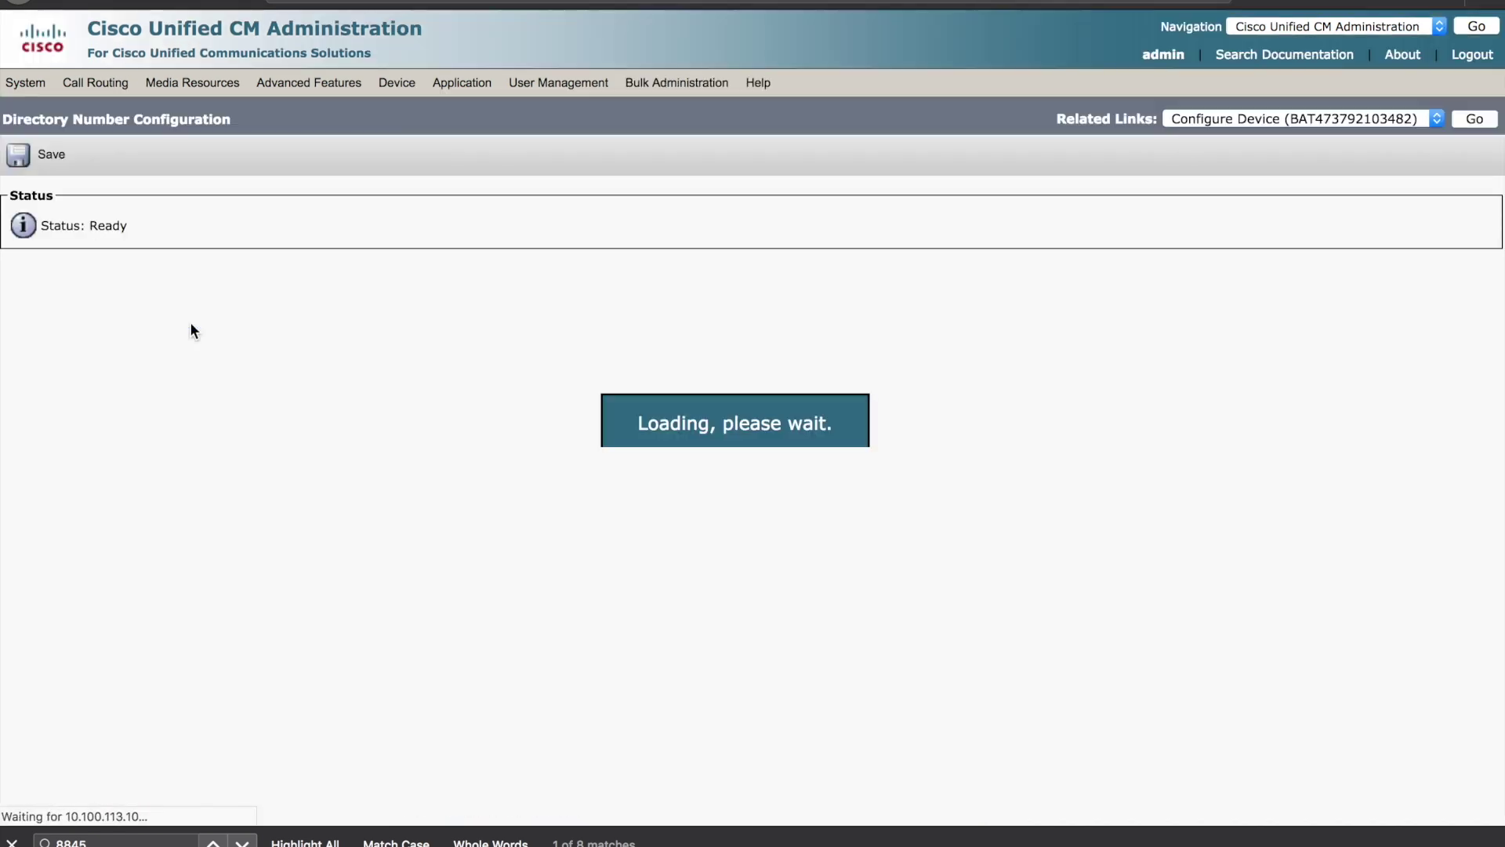
left_click(218, 293)
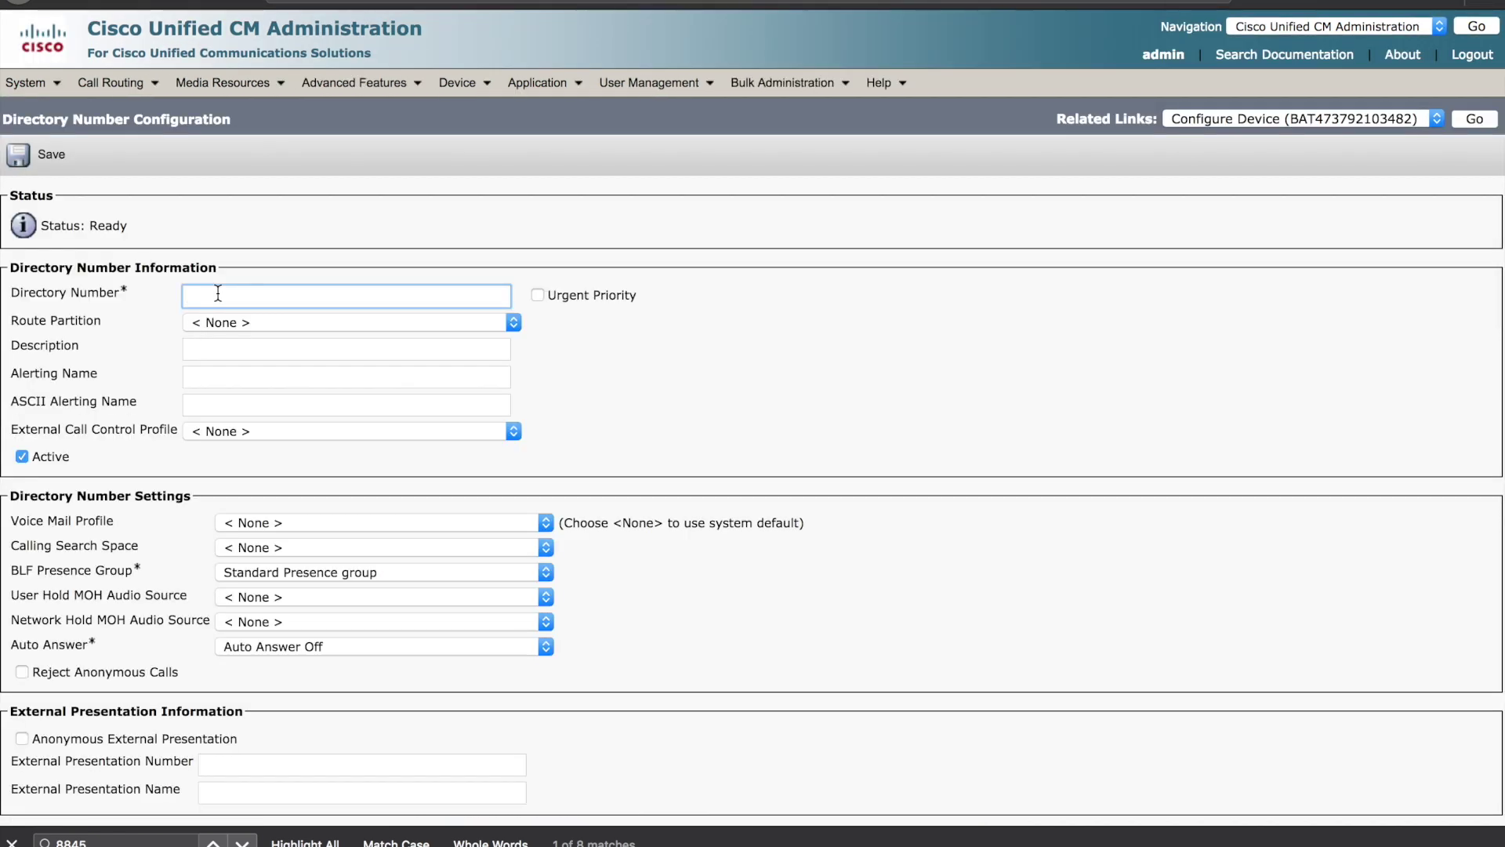
type("\\+1")
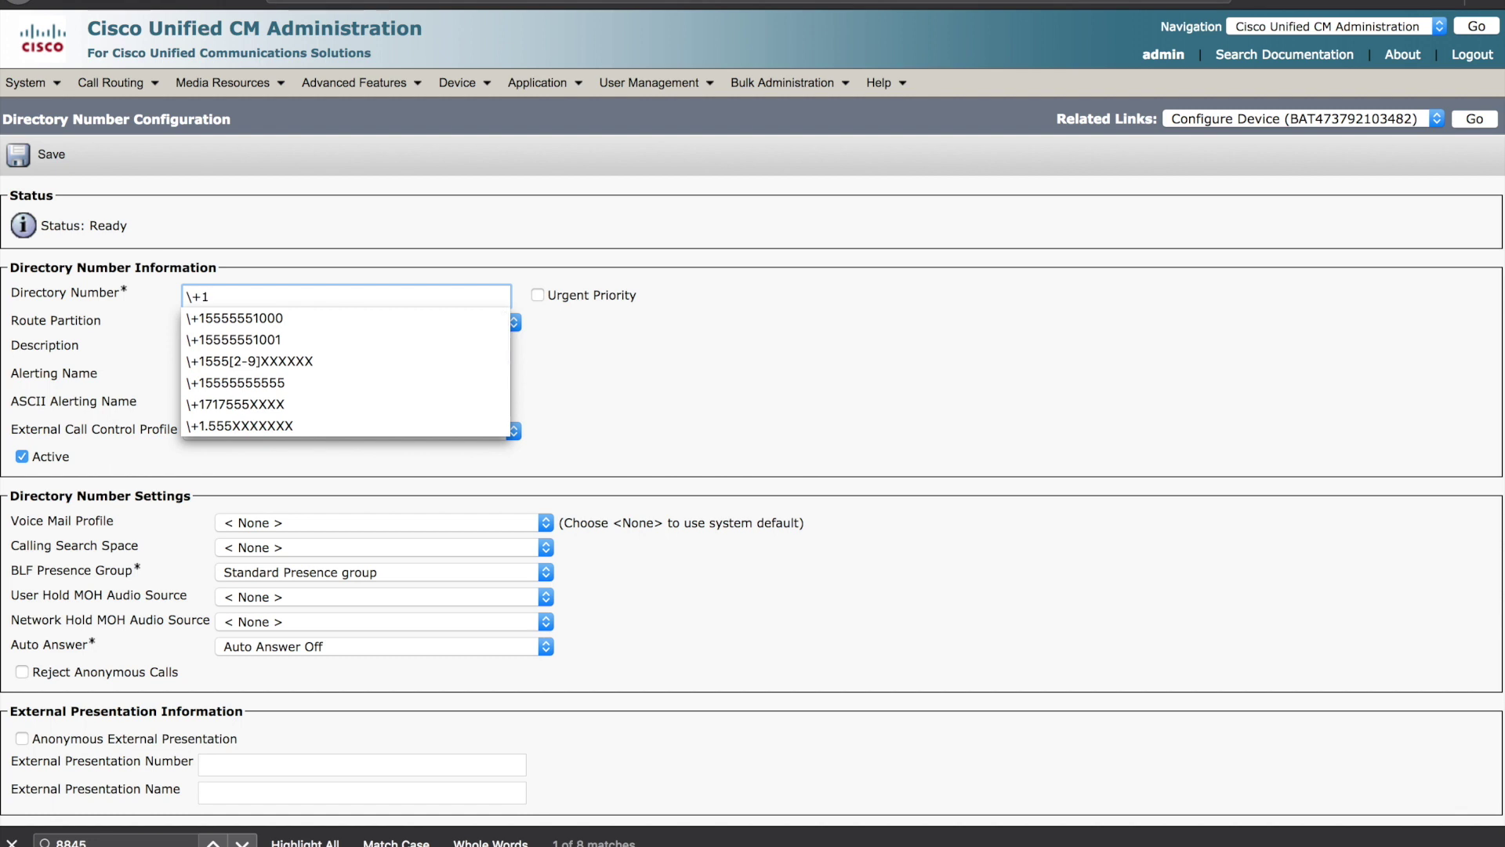
left_click(238, 318)
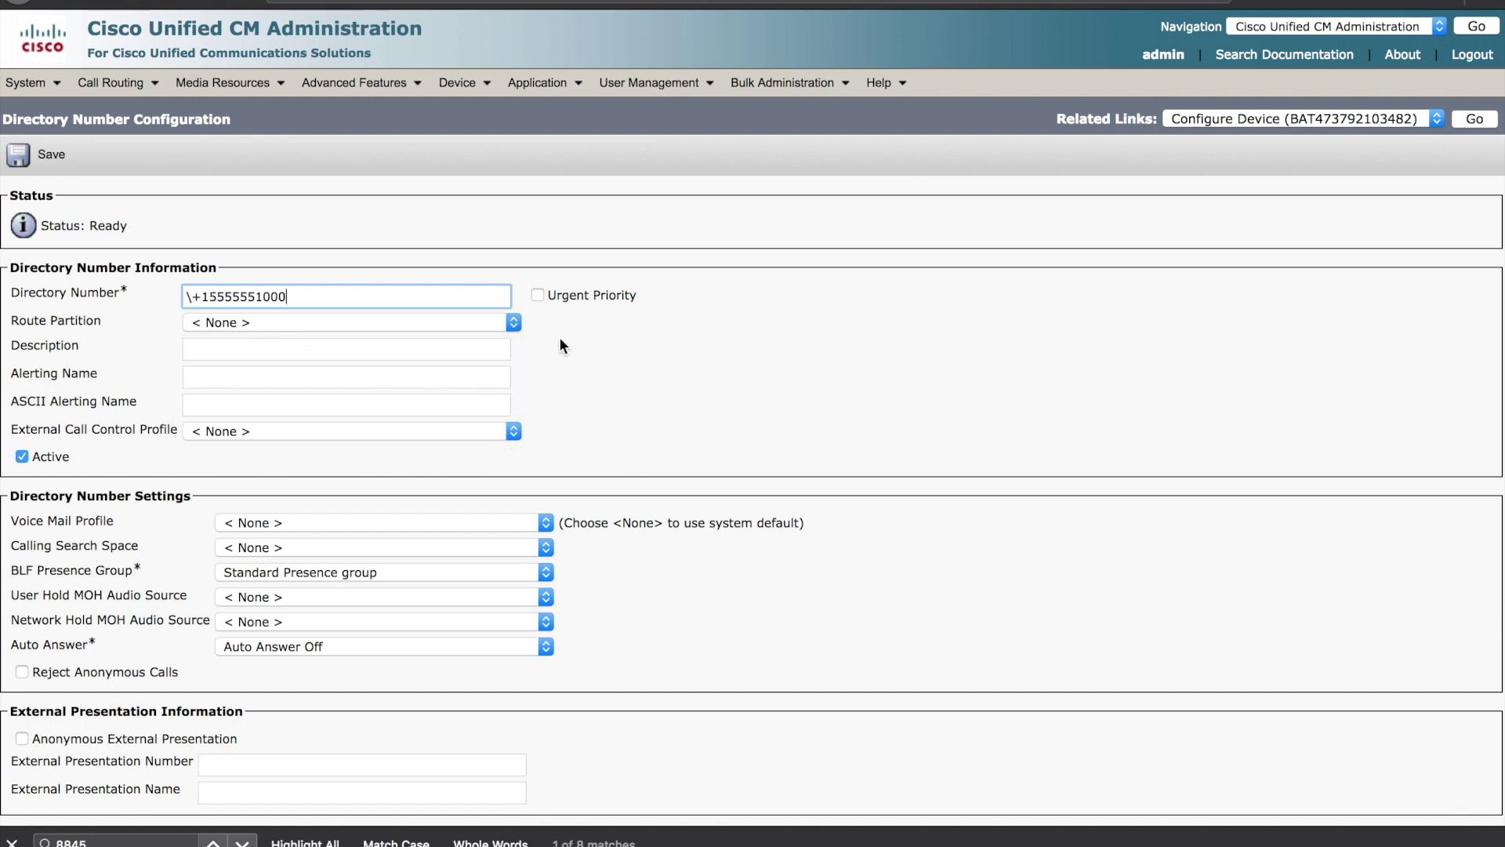
left_click(614, 348)
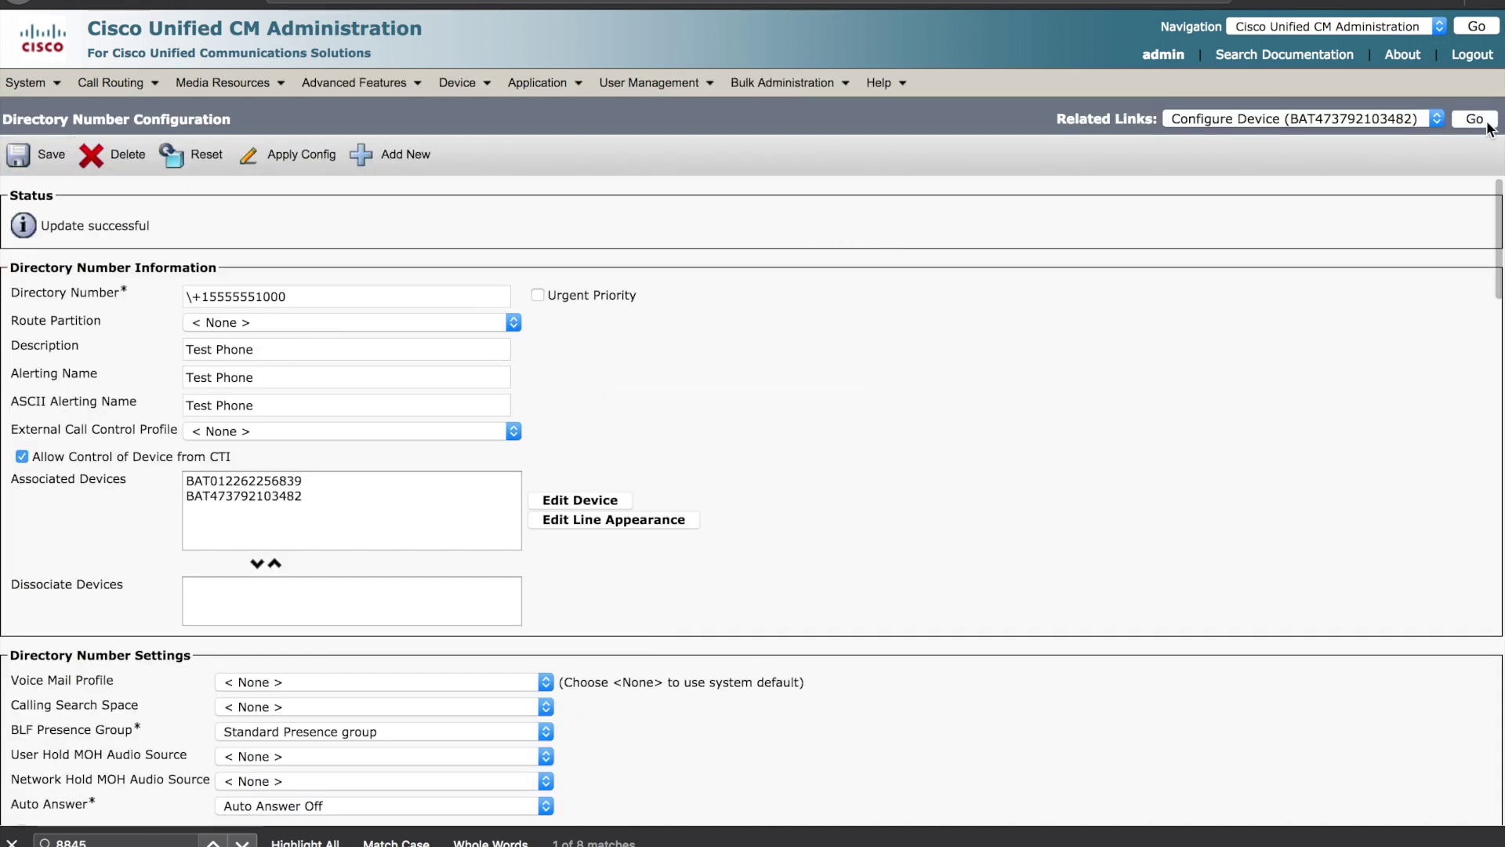
left_click(1475, 120)
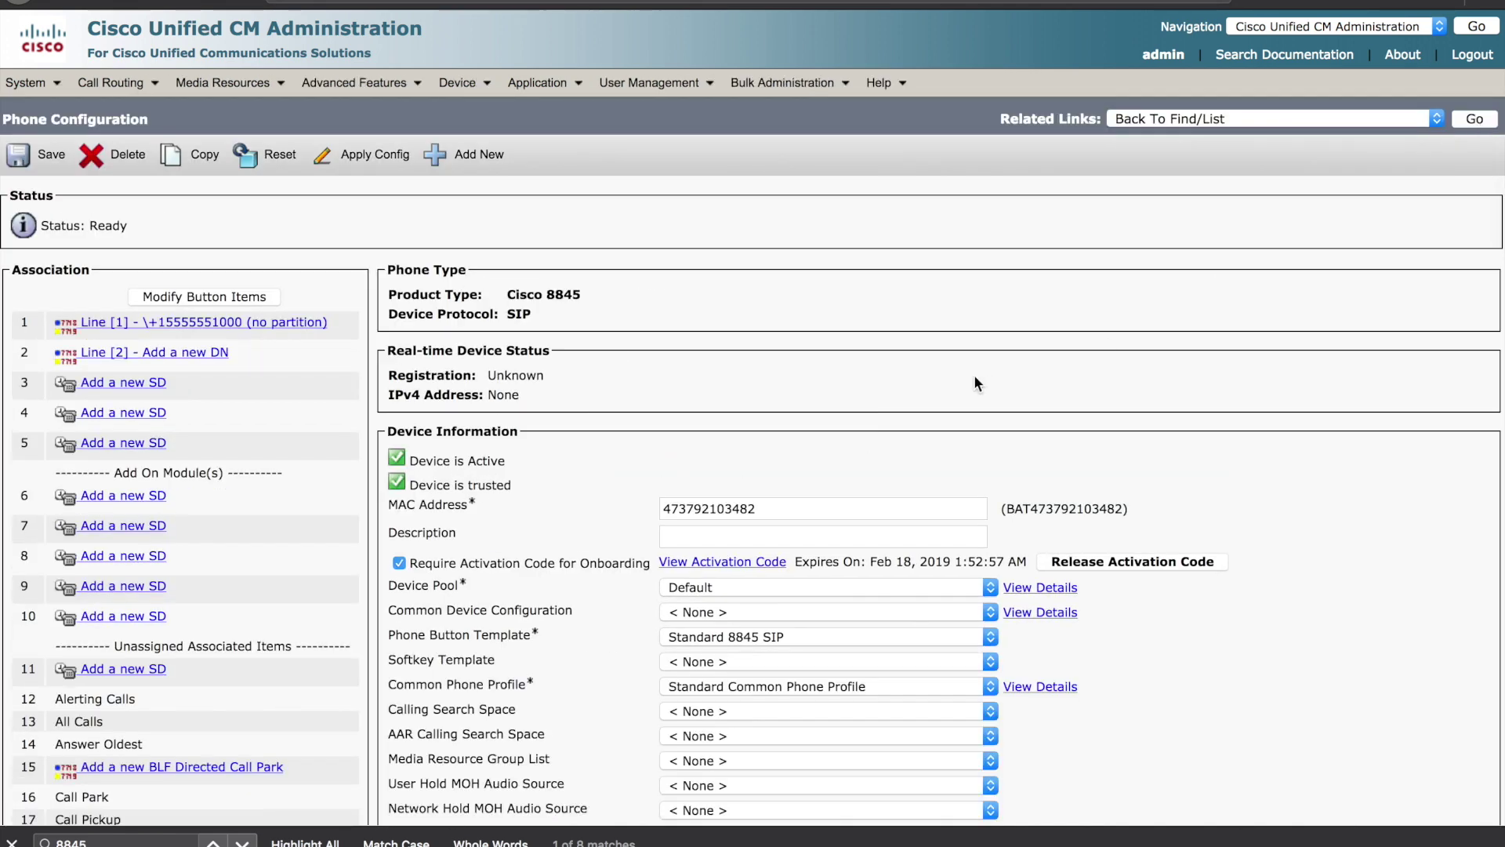
- View the phone's activation code and QR code from the Require Activation Code option
scroll(792, 429, "down", 3)
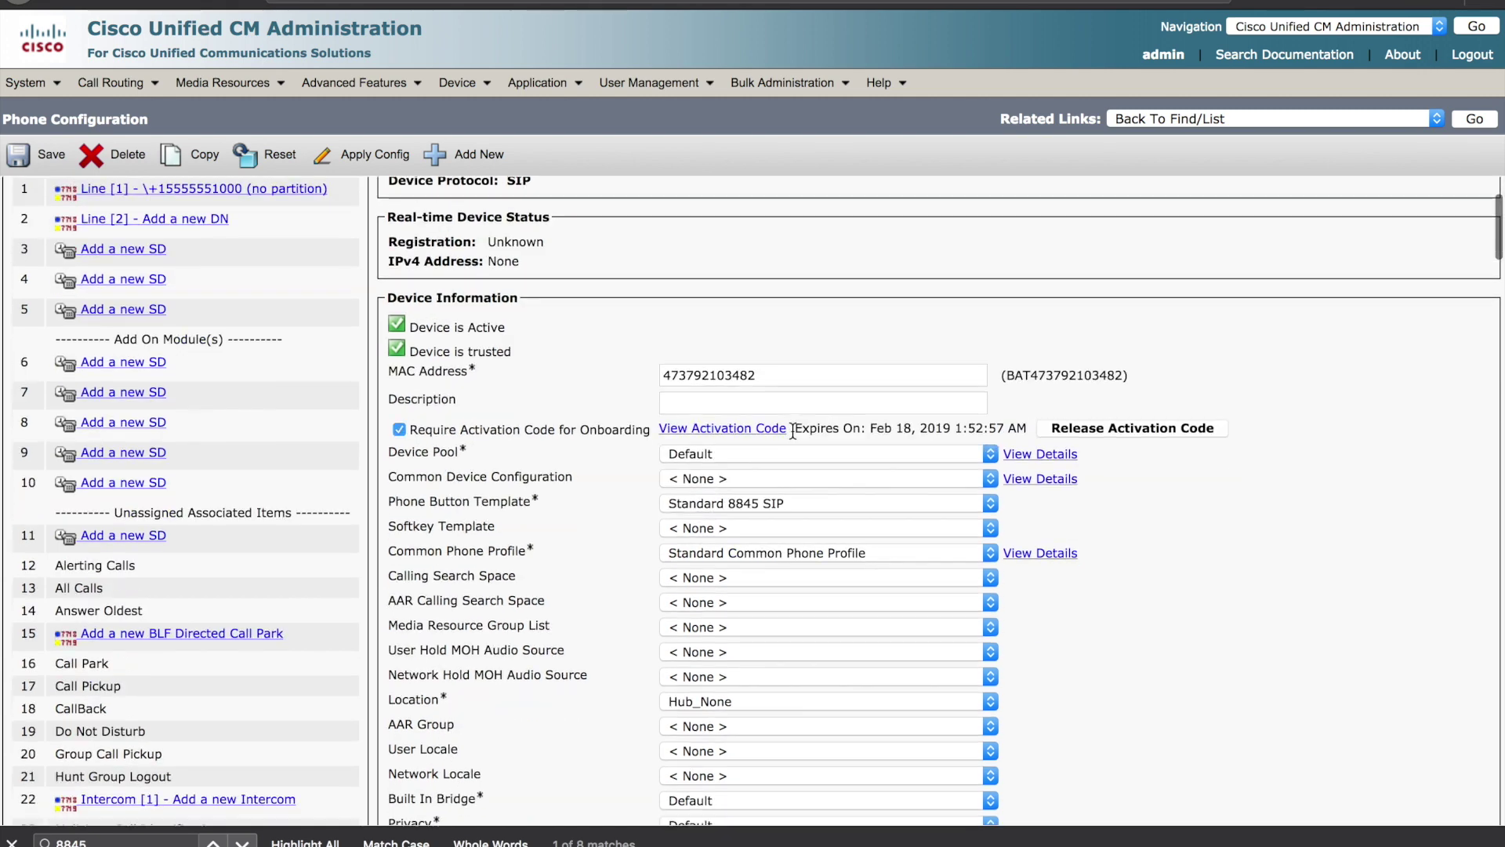
left_click(709, 432)
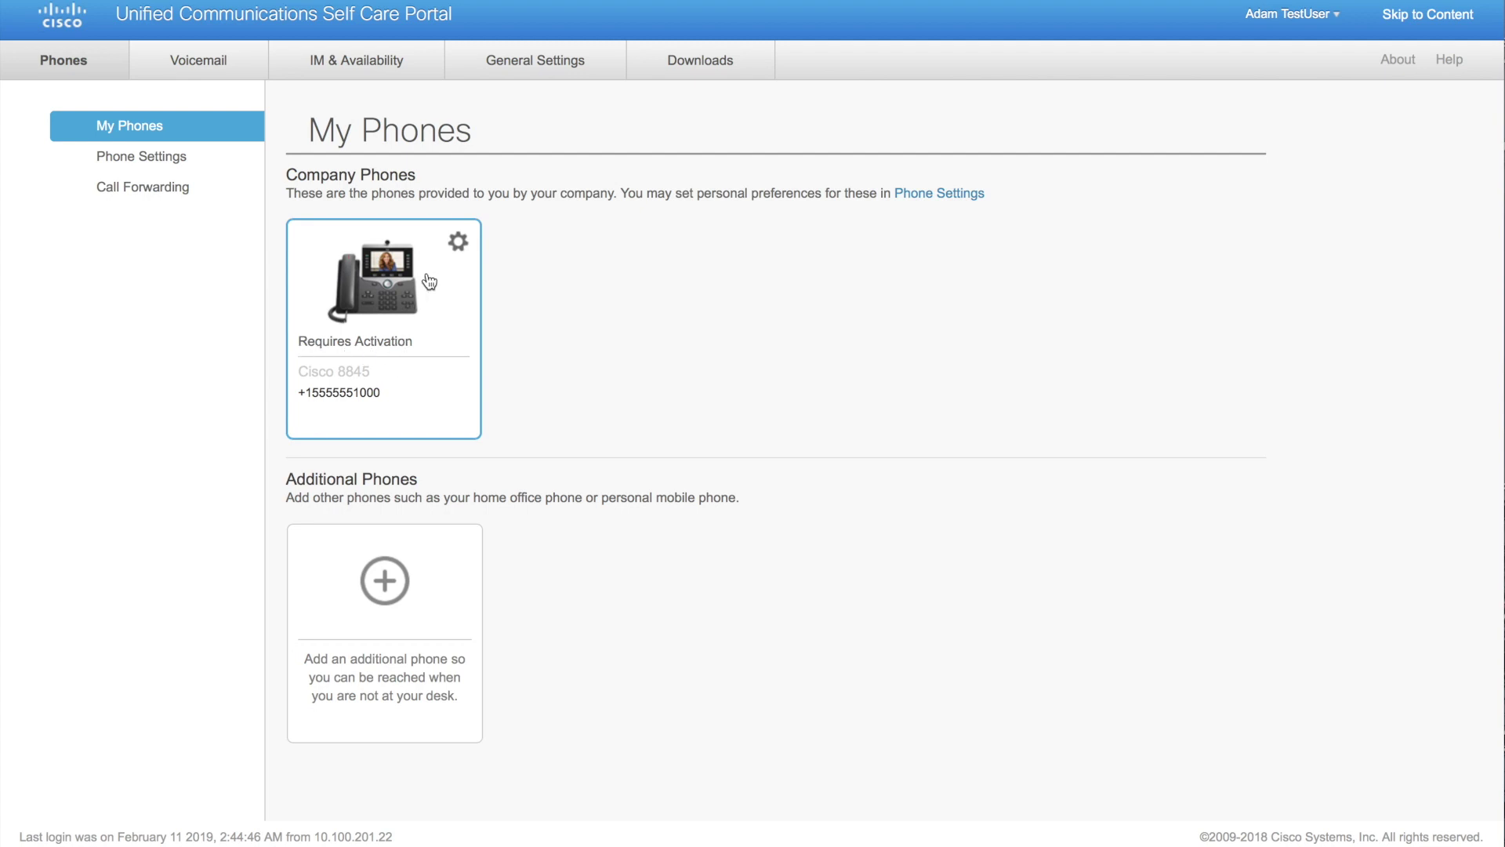
- Open the gear menu on the Cisco 8845 company phone card
left_click(454, 245)
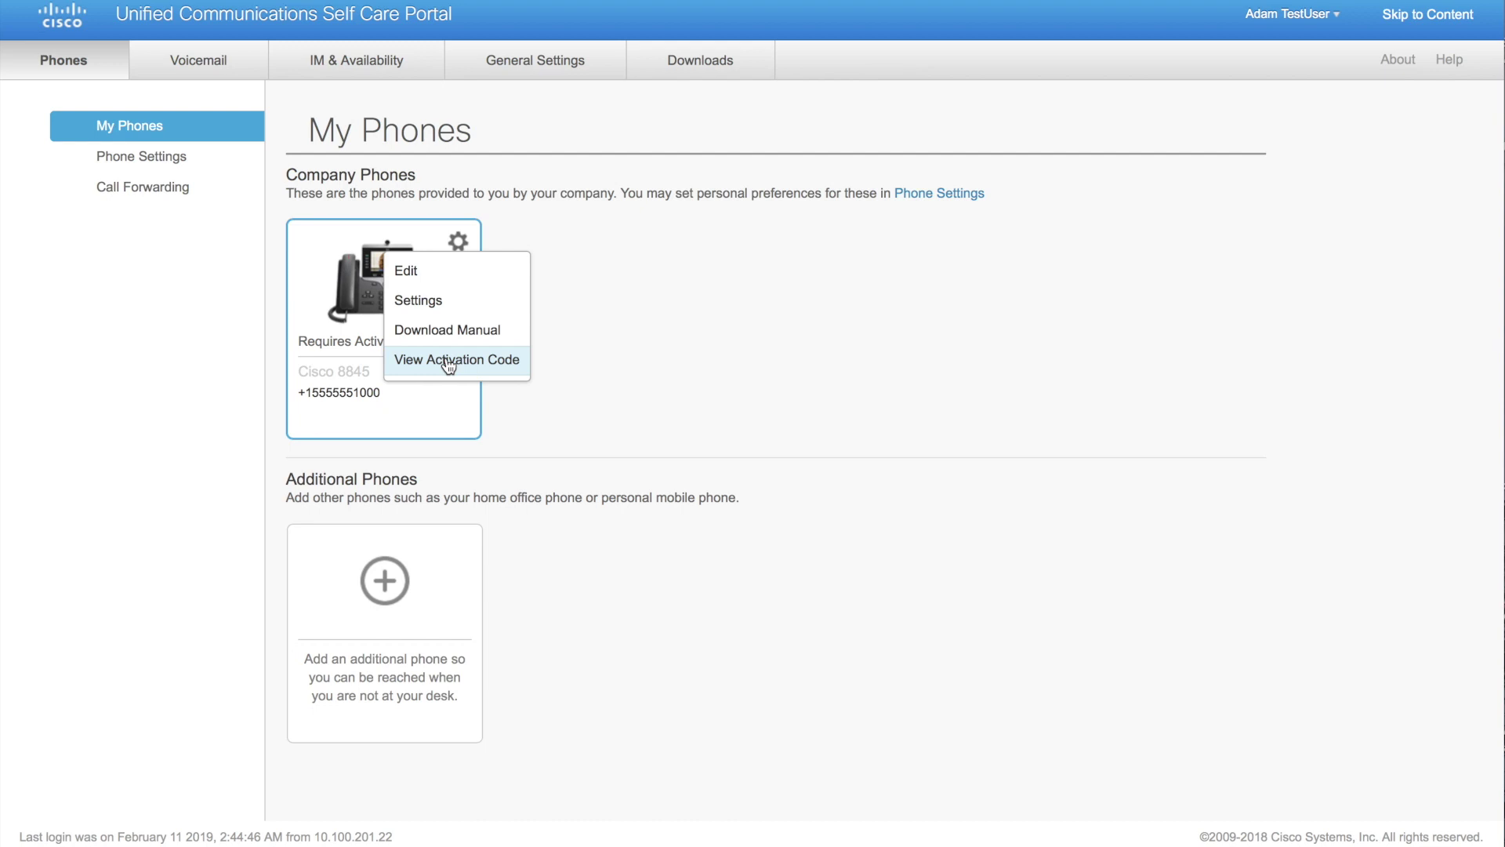
- Choose View Activation Code to display the Cisco 8845's code and QR code
left_click(449, 362)
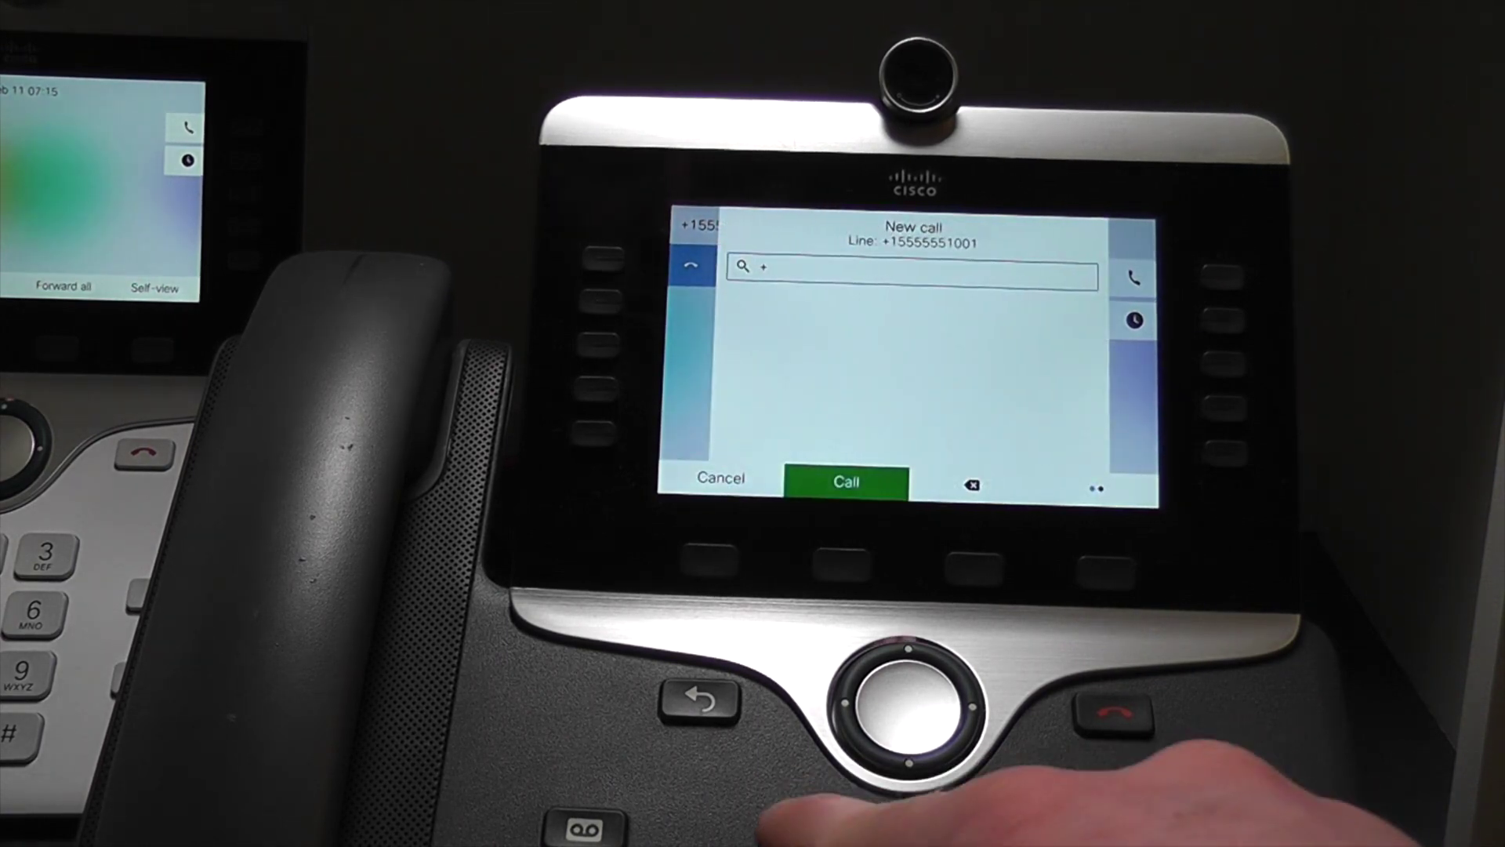
type("1555")
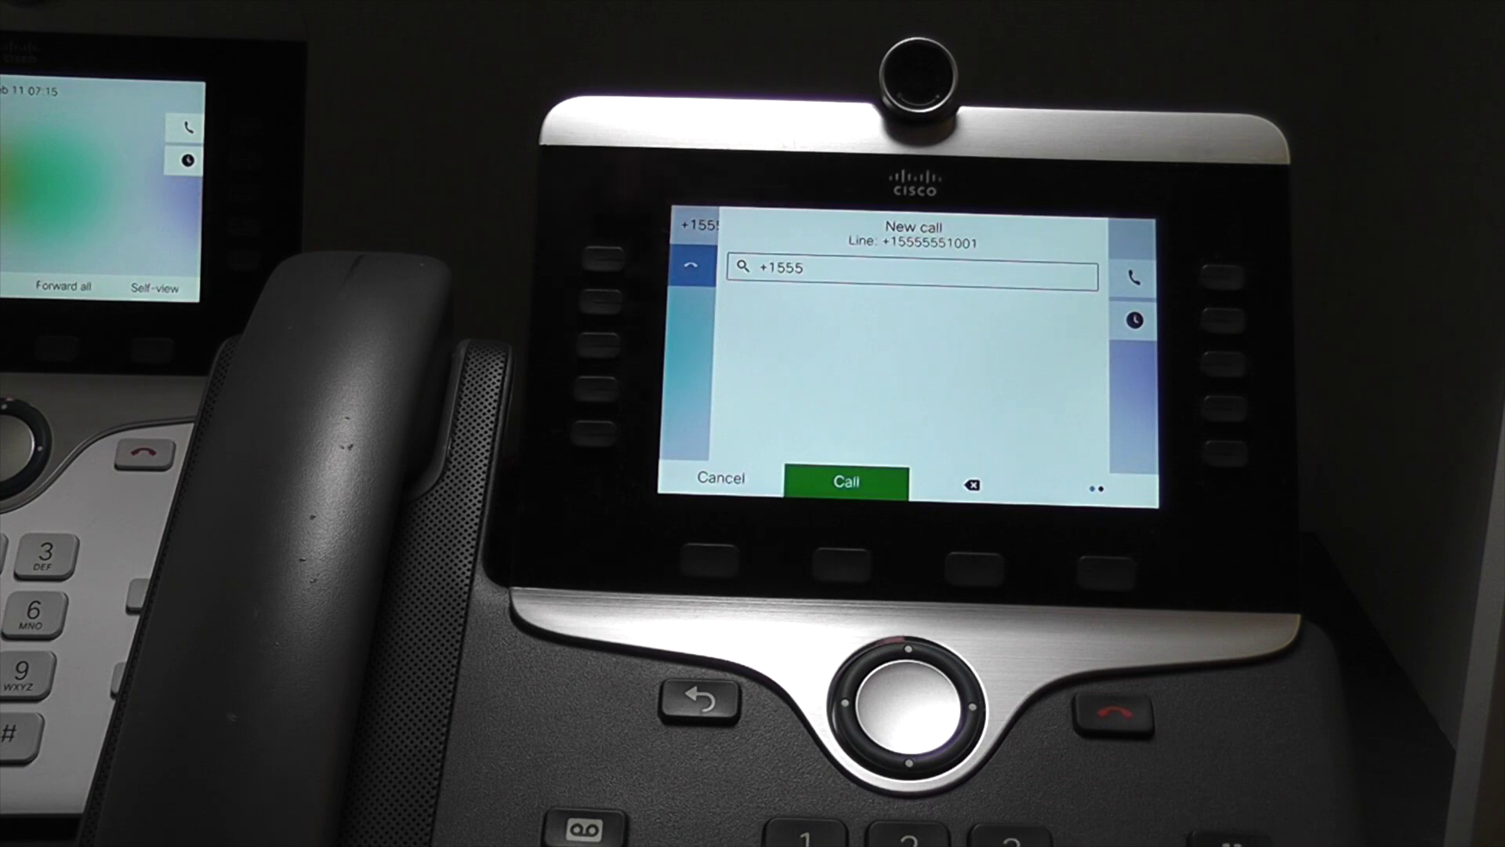
type("5551000")
left_click(841, 562)
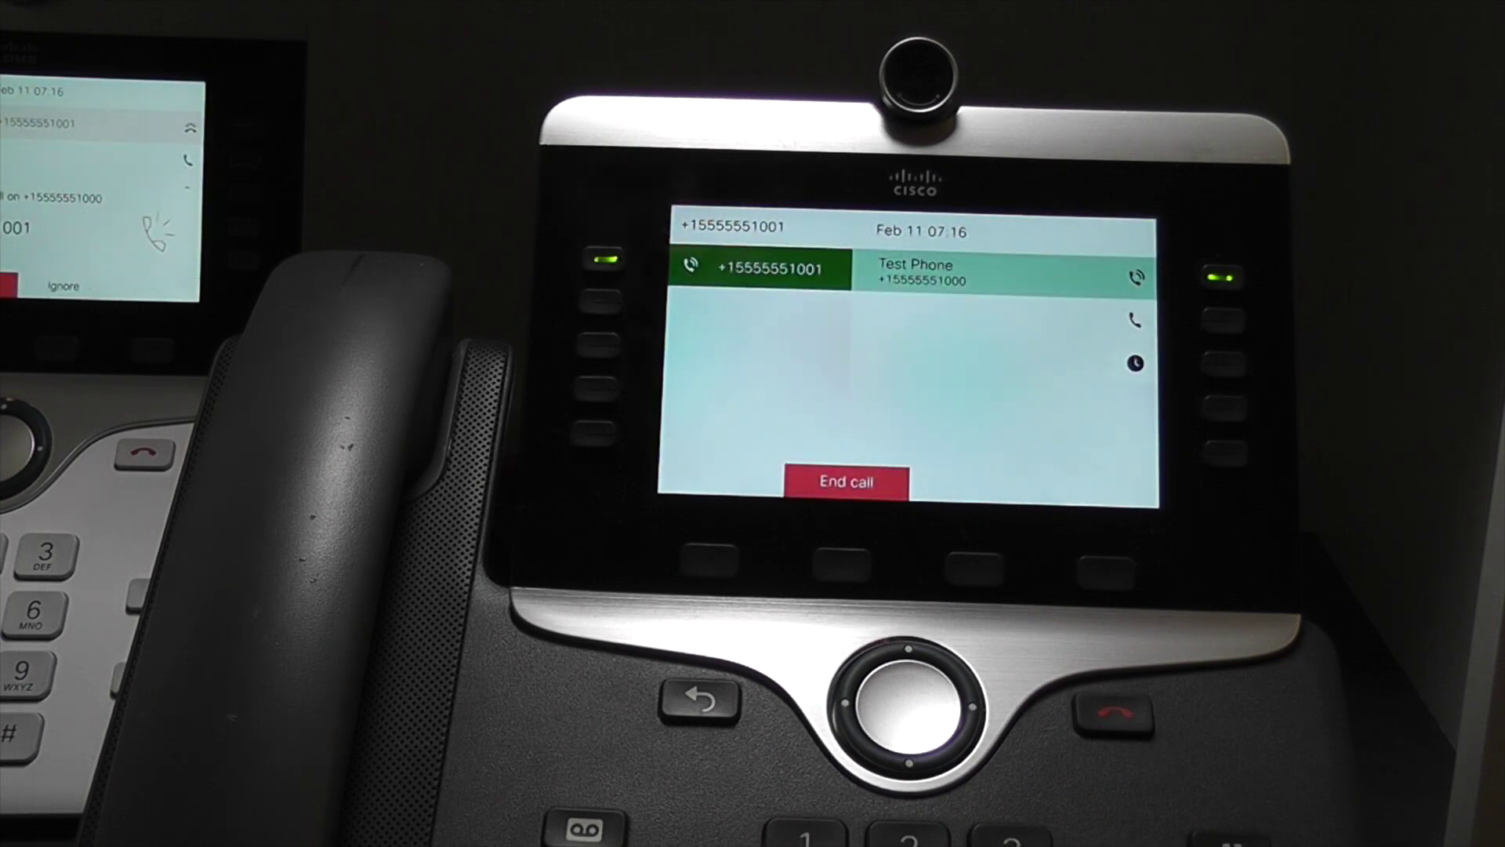
left_click(842, 560)
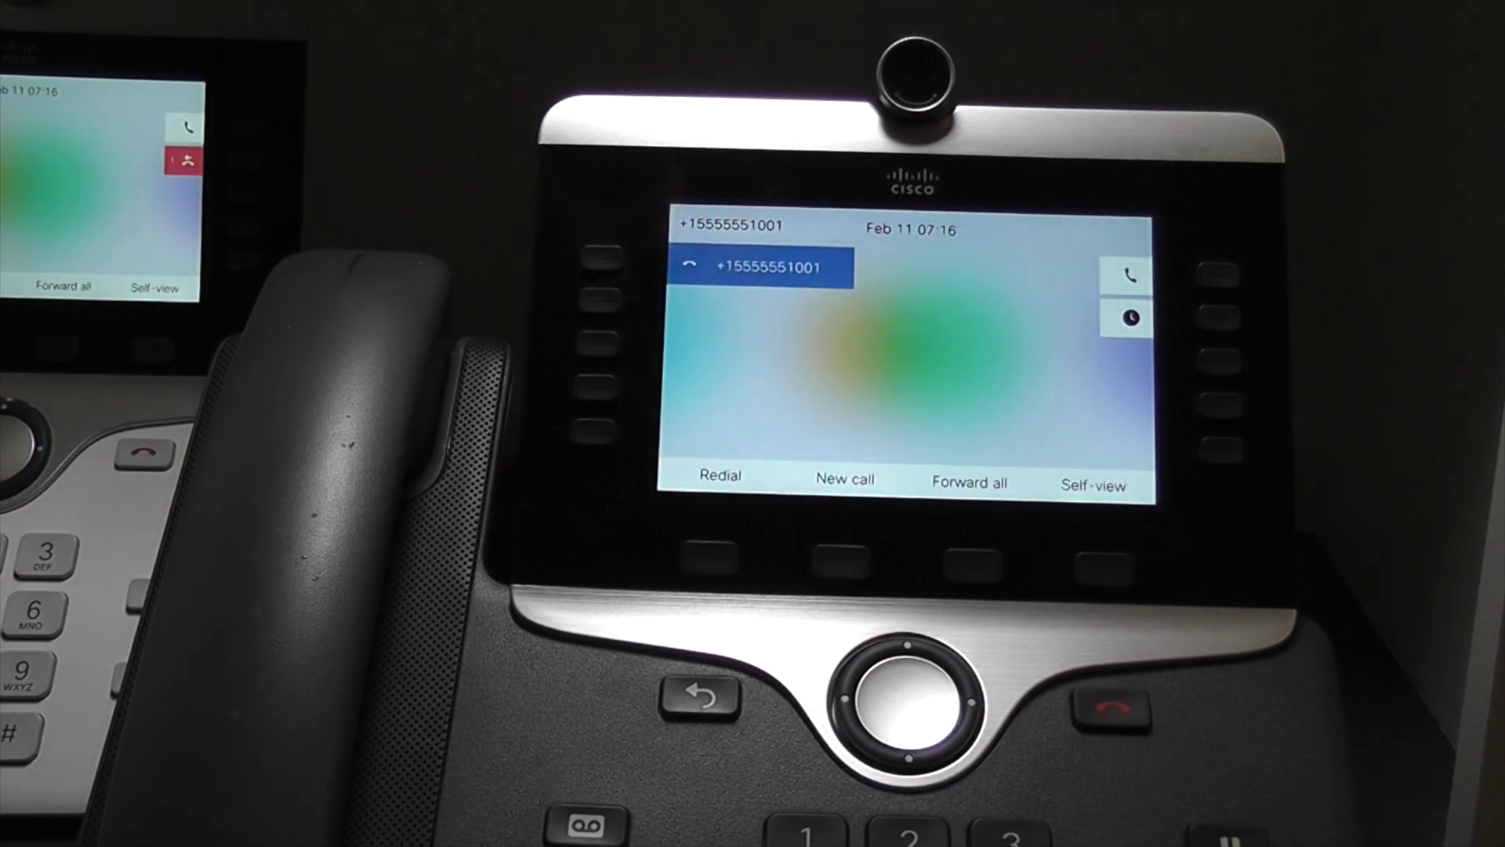